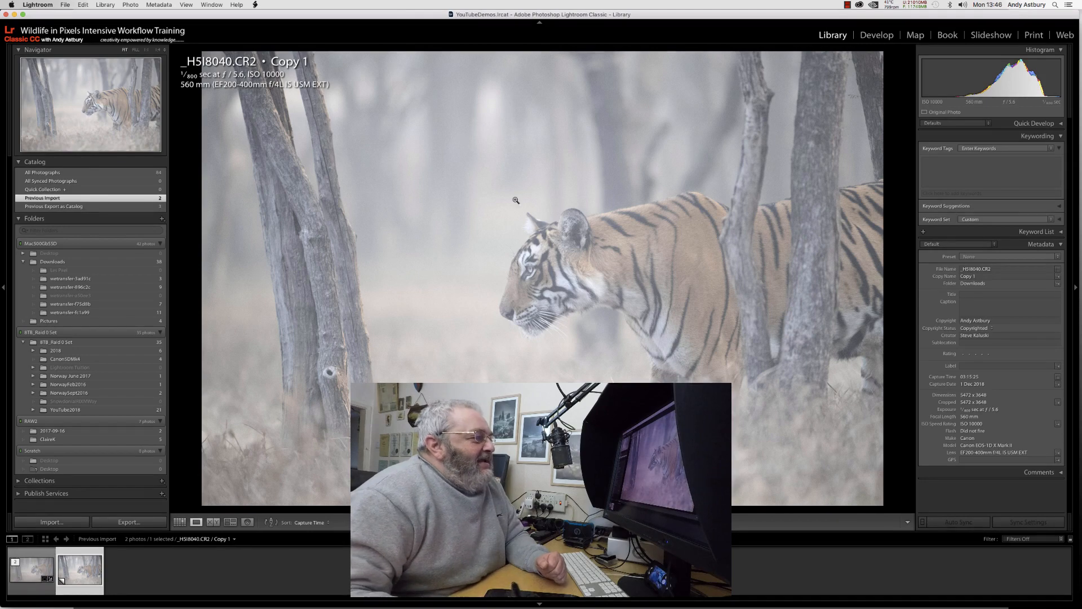
# Compare the unedited virtual copy with the edited tiger photo in full-screen view, examining the head up close.
pyautogui.click(563, 303)
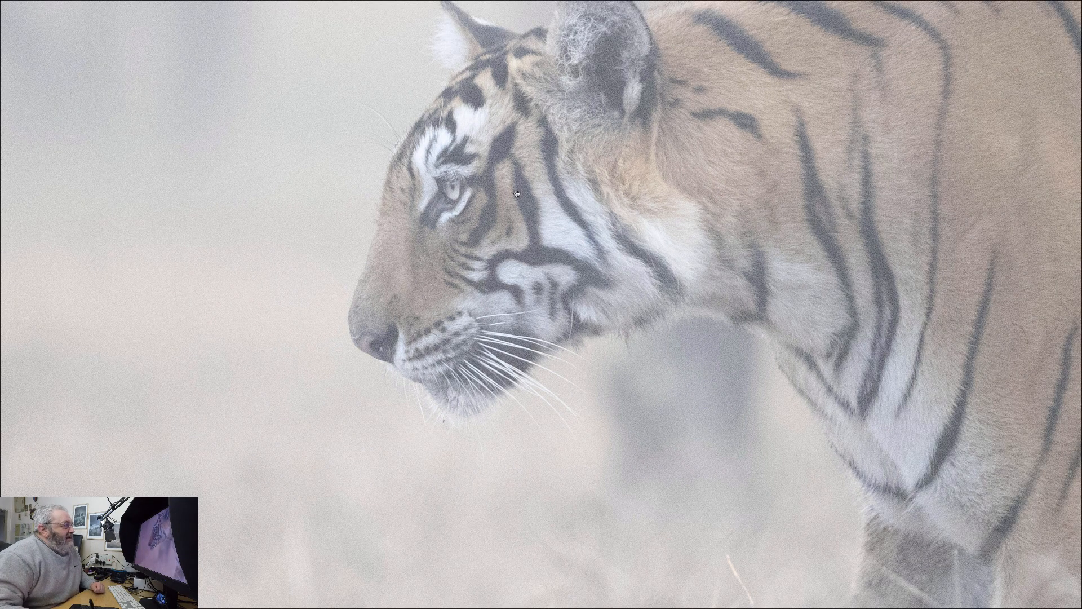
pyautogui.moveTo(517, 196); pyautogui.dragTo(504, 250)
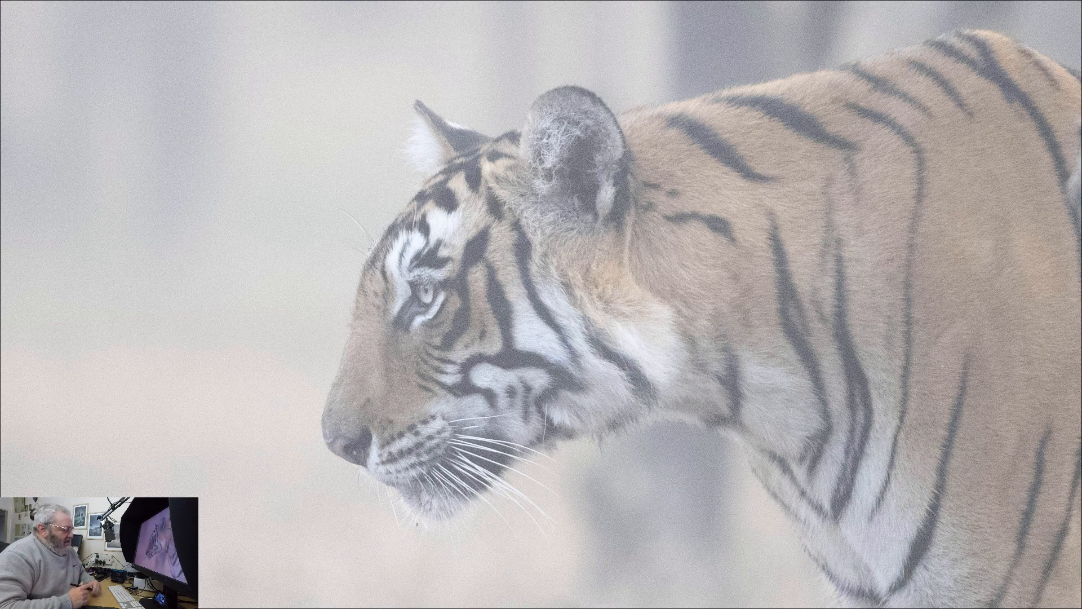
pyautogui.press('Right')
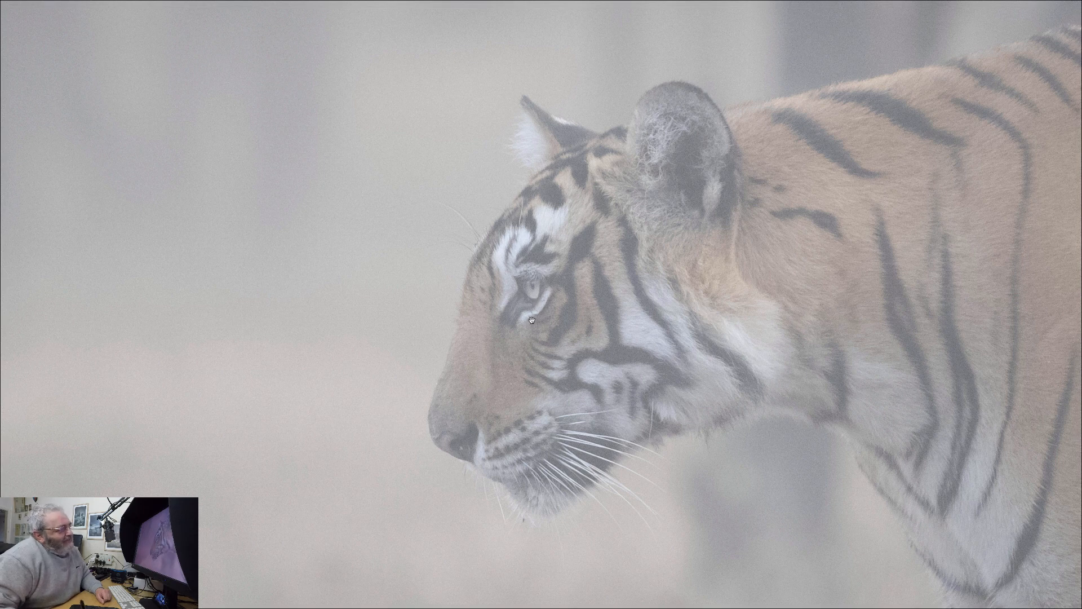
pyautogui.click(539, 338)
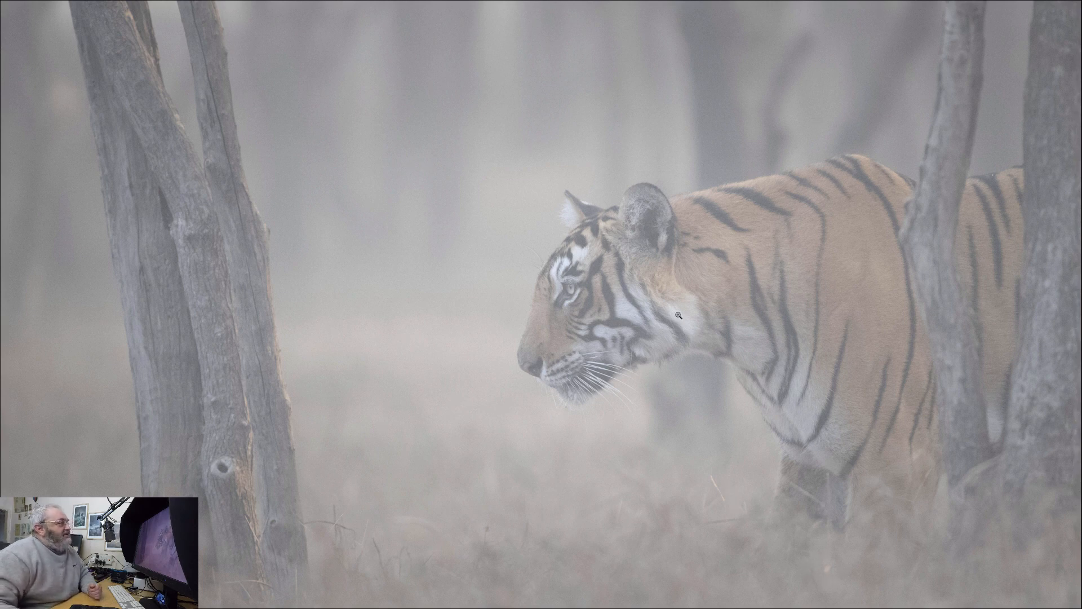
pyautogui.press('f')
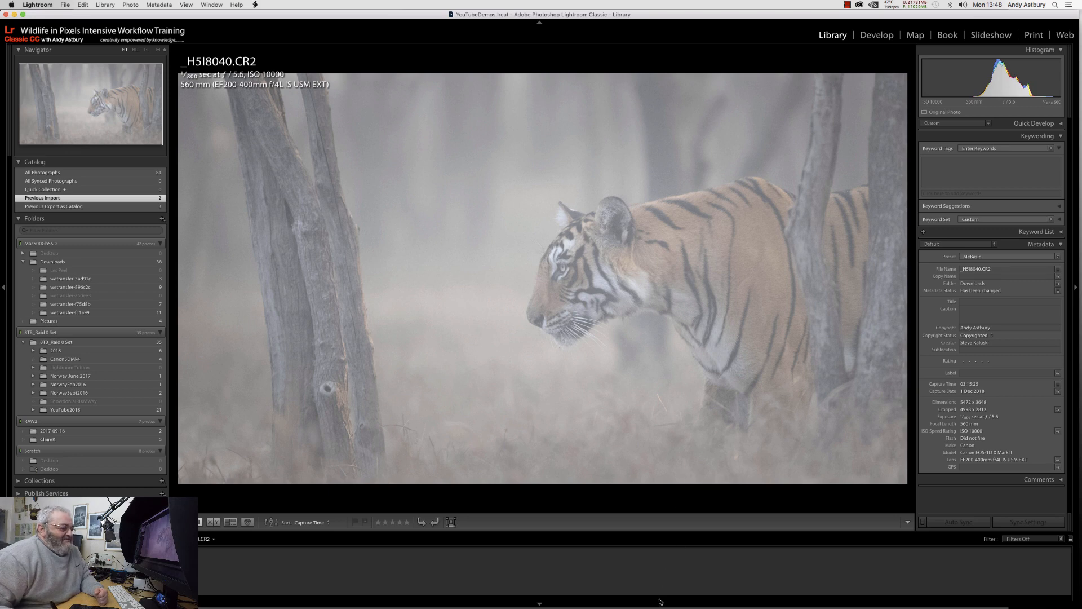
# Switch to Digital Photo Professional 4 and inspect the tiger raw file with its AF points at actual size.
pyautogui.moveTo(658, 605)
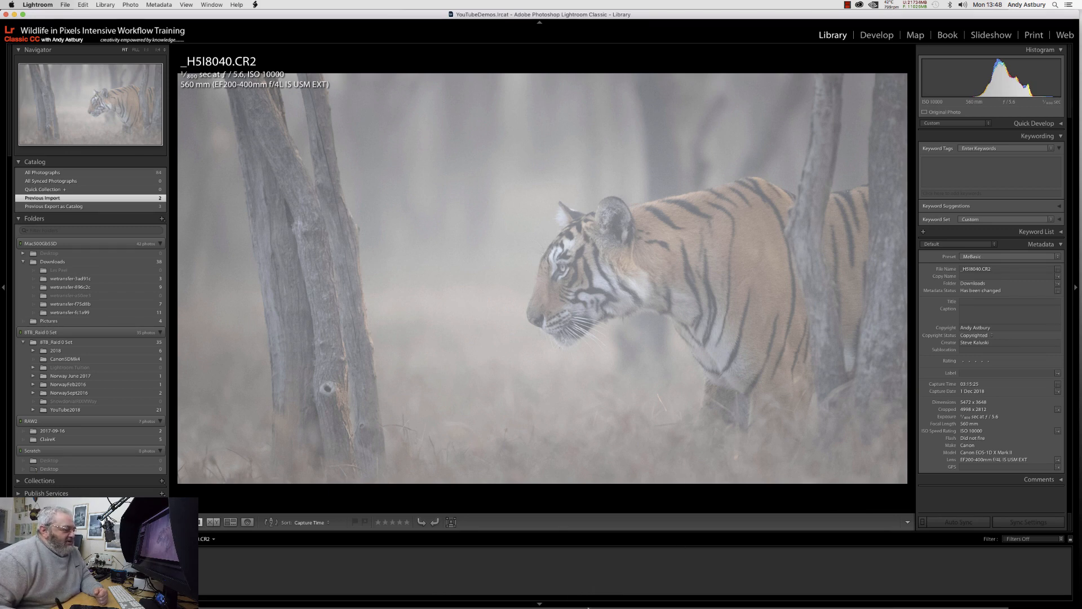
pyautogui.moveTo(624, 607)
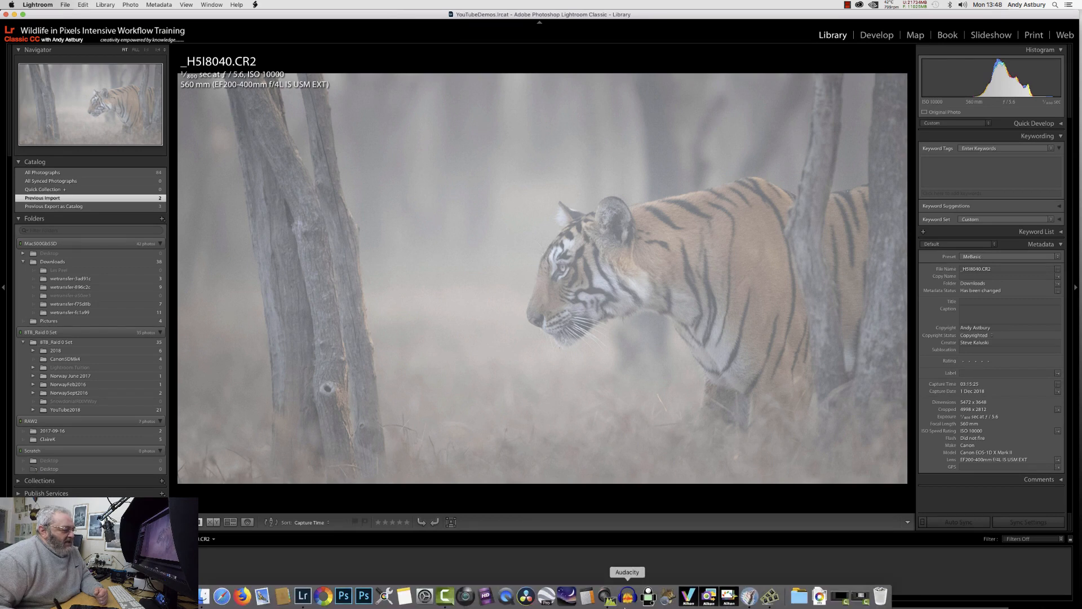
pyautogui.click(606, 596)
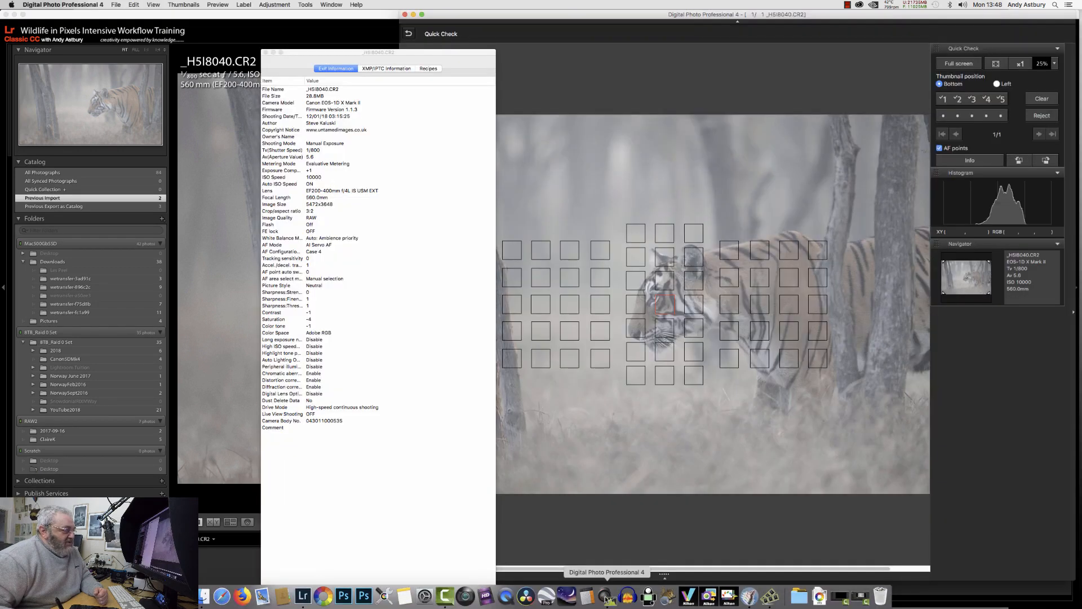
pyautogui.click(1021, 63)
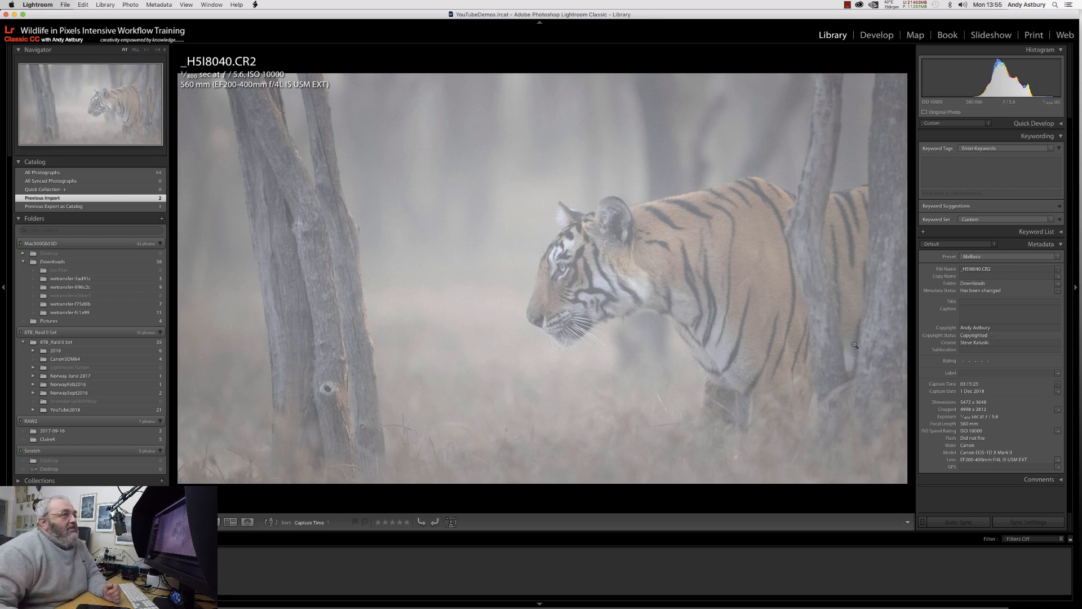
# Open _H5I8040.CR2 for developing in Lightroom and reset all its adjustments in the single-image view.
pyautogui.click(878, 35)
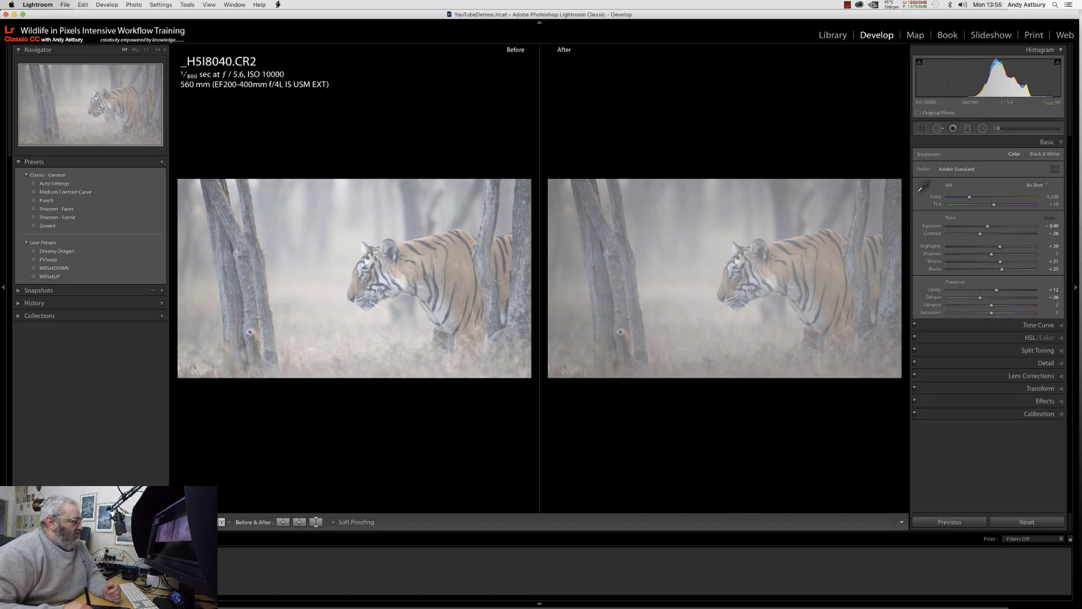
pyautogui.press('y')
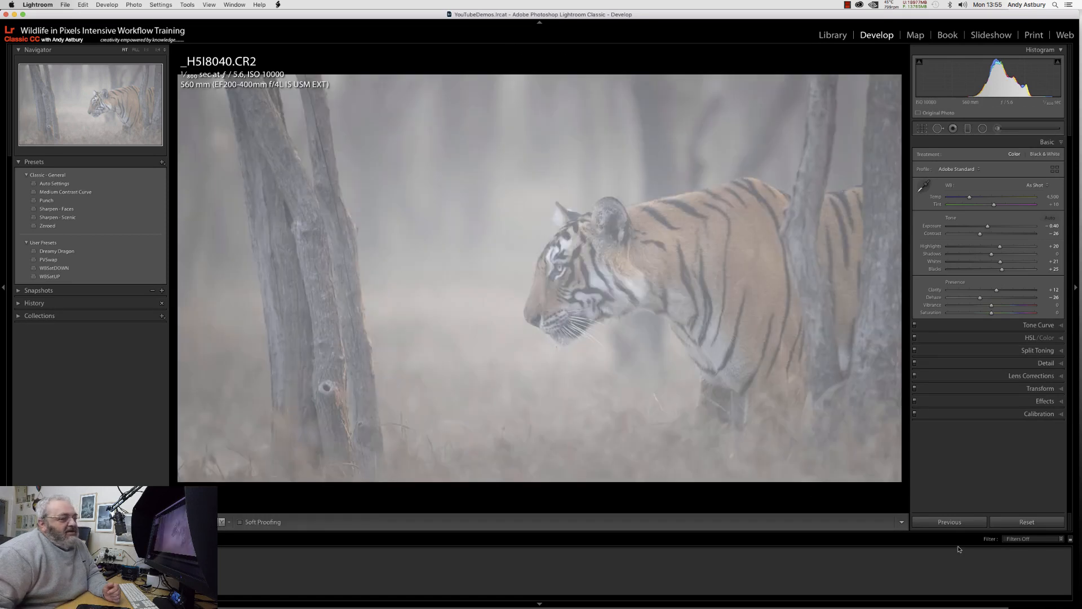
pyautogui.click(1025, 522)
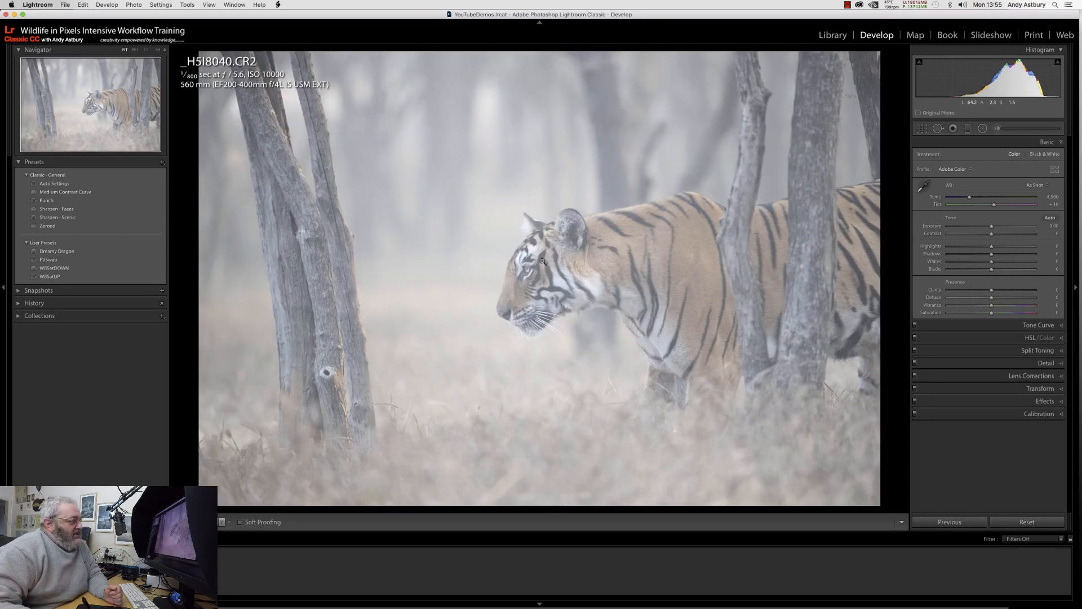
pyautogui.click(558, 303)
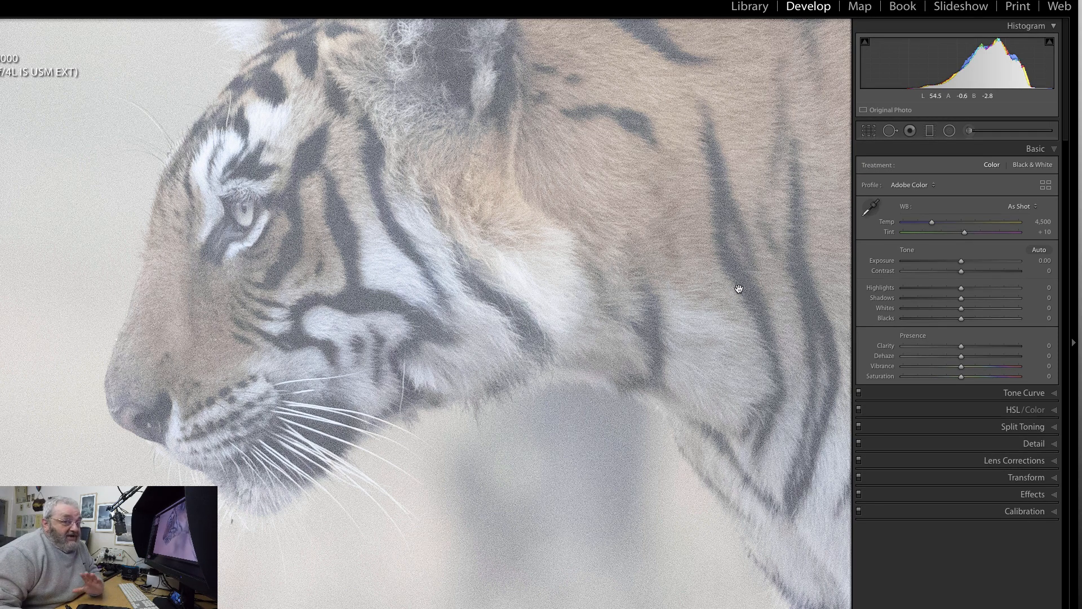
# Set the tiger photo's exposure to -0.50 and its contrast to -25.
pyautogui.click(1028, 446)
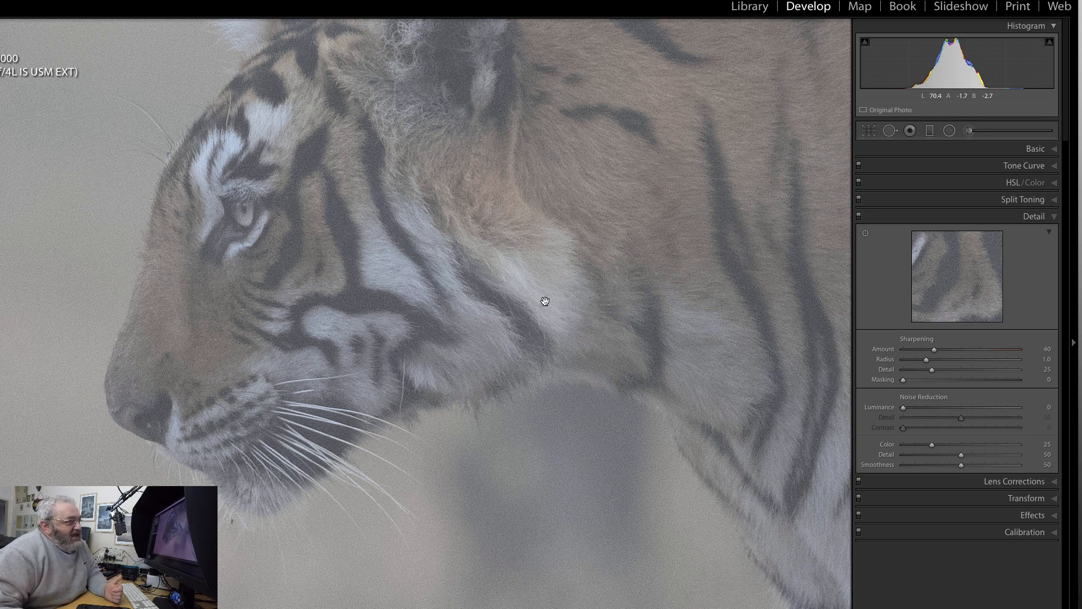
pyautogui.click(1036, 149)
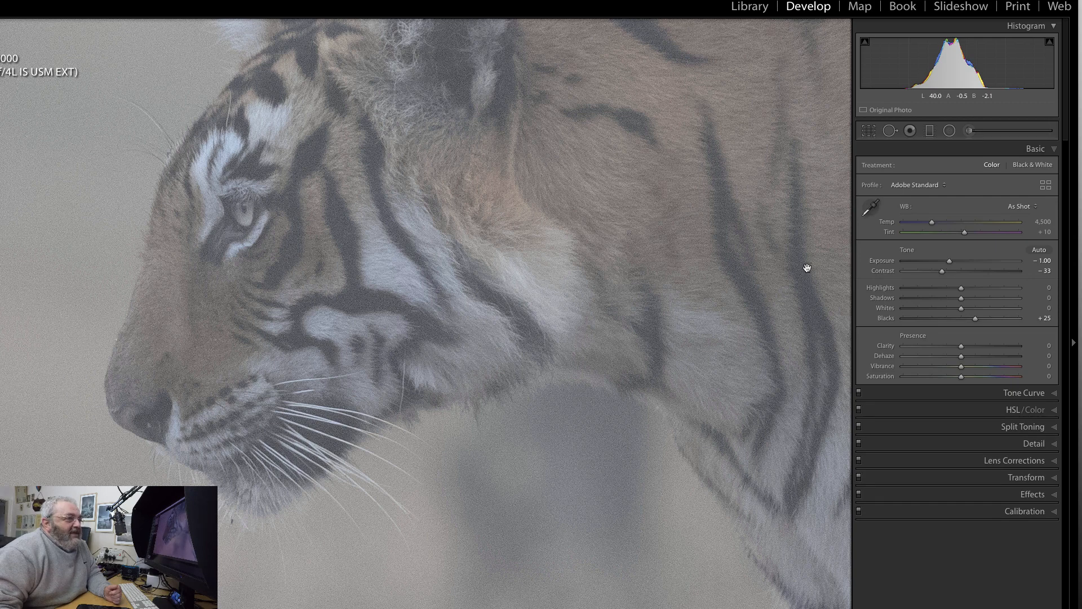
pyautogui.click(1042, 261)
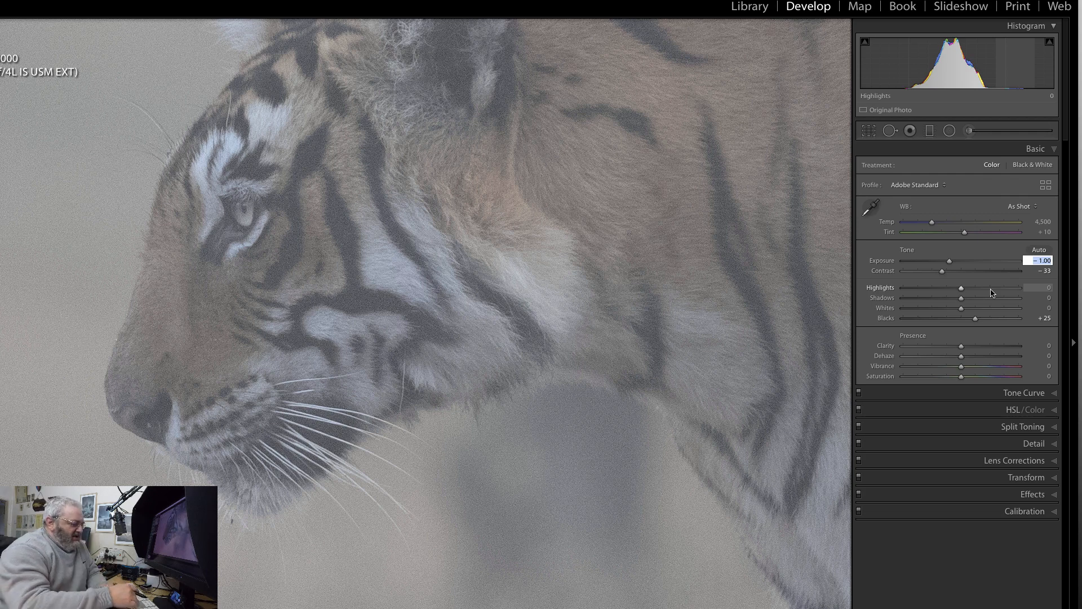
pyautogui.write('-')
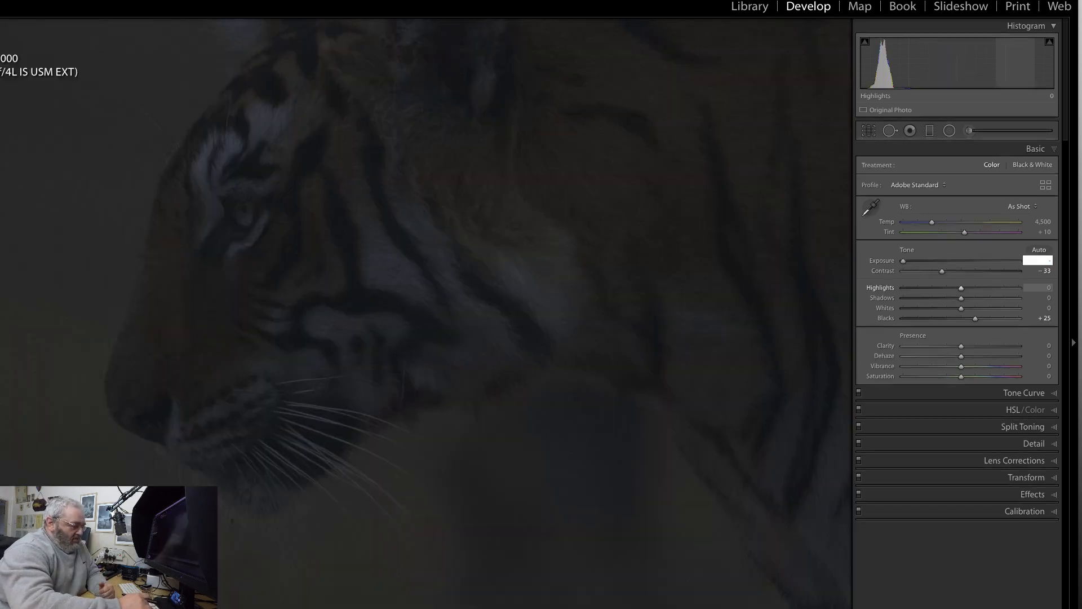
pyautogui.write('0.5')
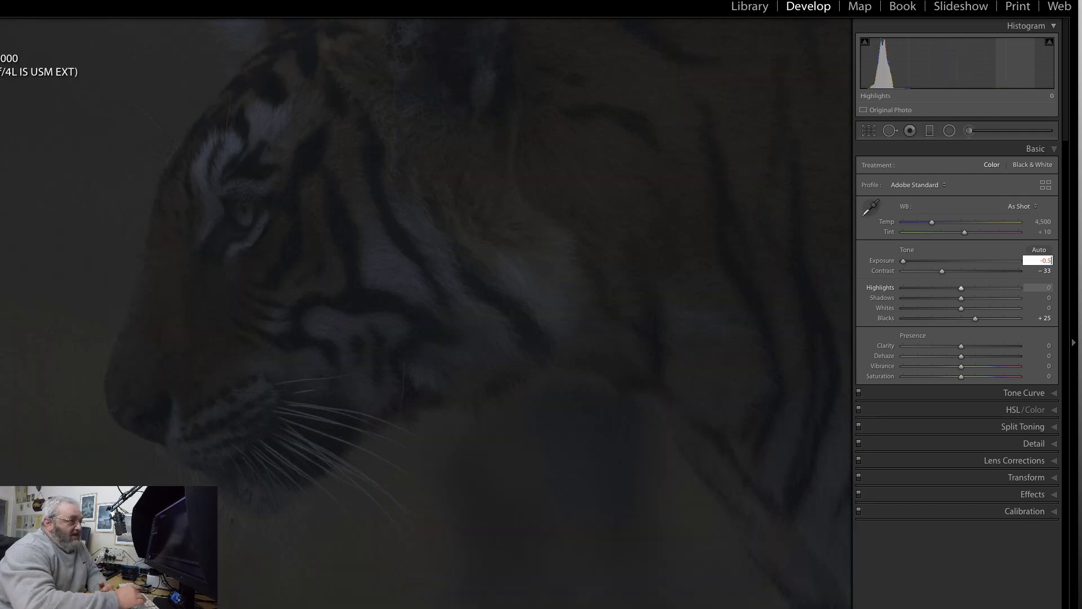
pyautogui.press('Return')
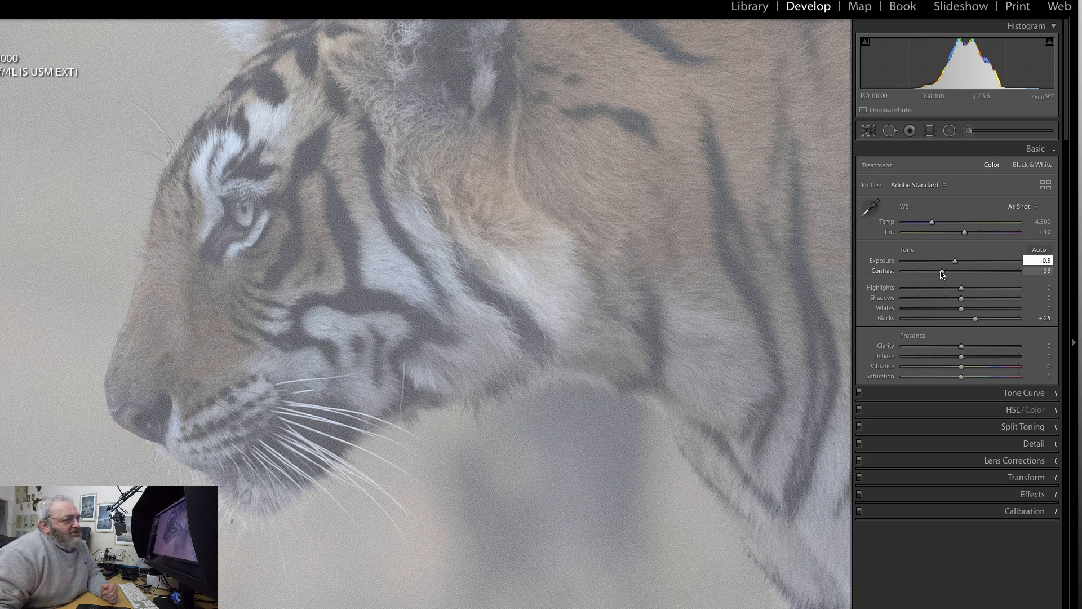
pyautogui.moveTo(942, 274); pyautogui.dragTo(940, 277)
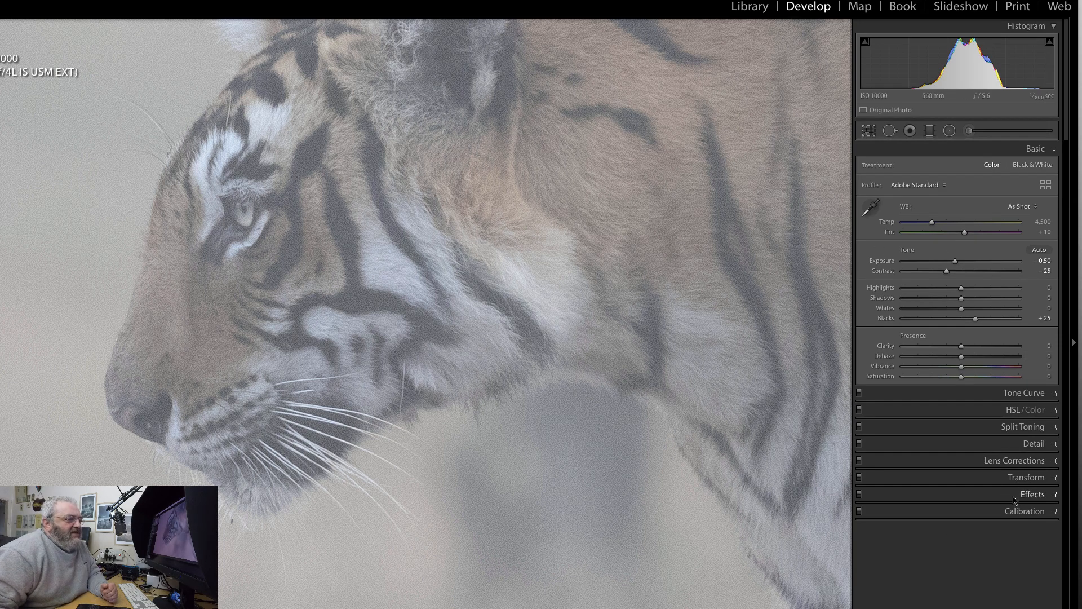
# Set the sharpening masking to 14 and the luminance noise reduction to 8.
pyautogui.click(1032, 445)
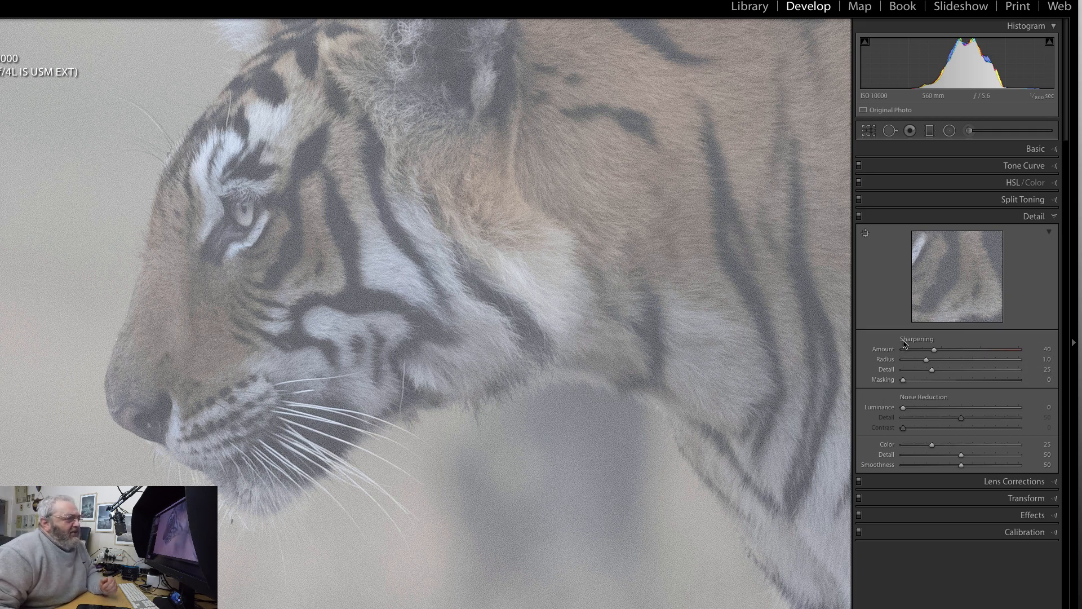
pyautogui.press('alt')
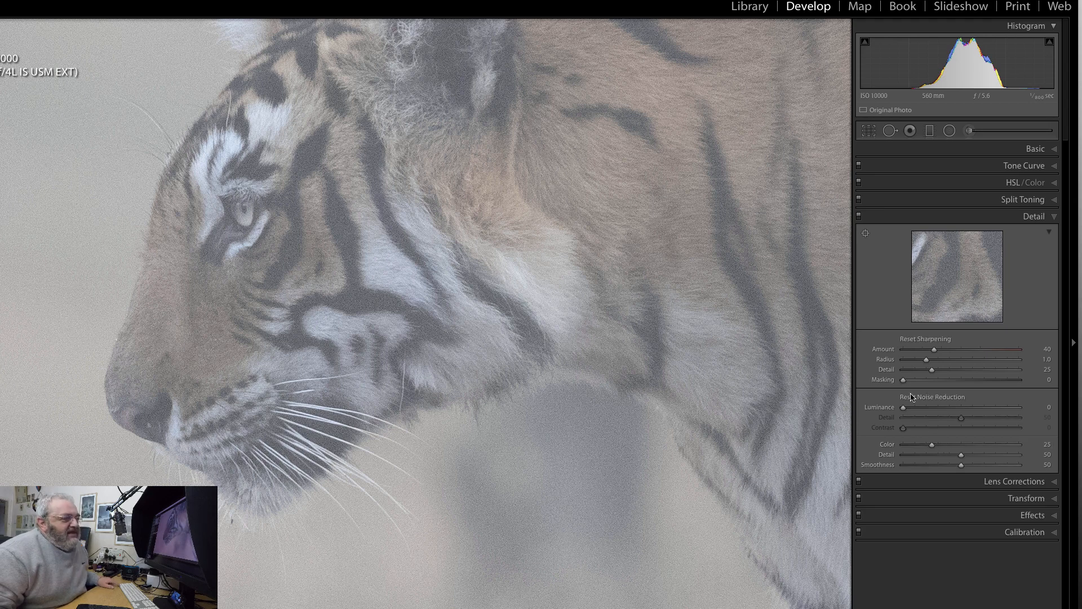
pyautogui.moveTo(904, 381); pyautogui.dragTo(916, 383)
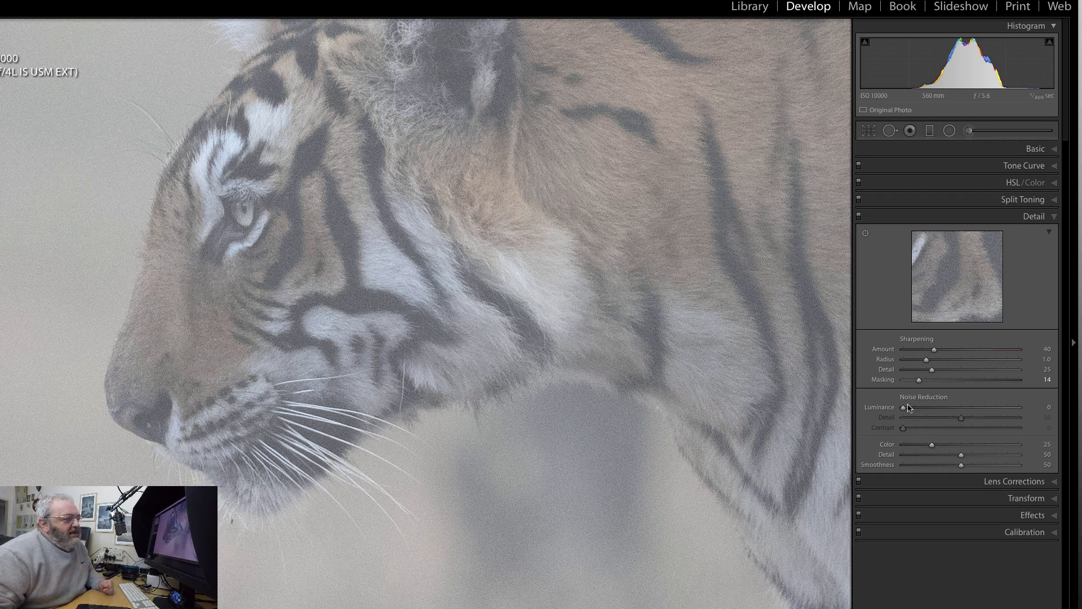
pyautogui.moveTo(909, 407); pyautogui.dragTo(906, 410)
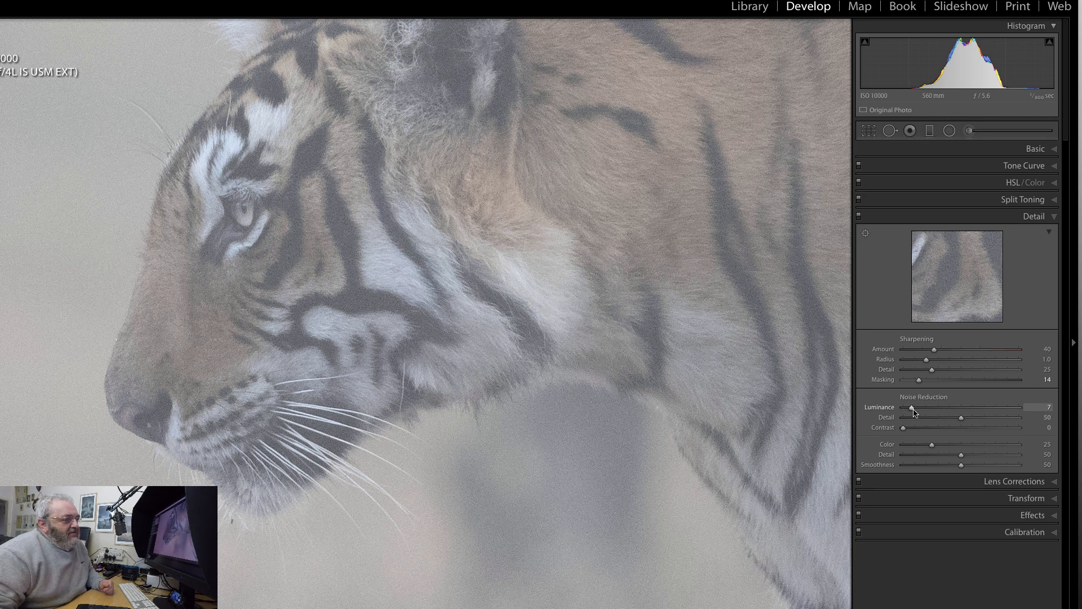
pyautogui.click(1048, 408)
pyautogui.write('8')
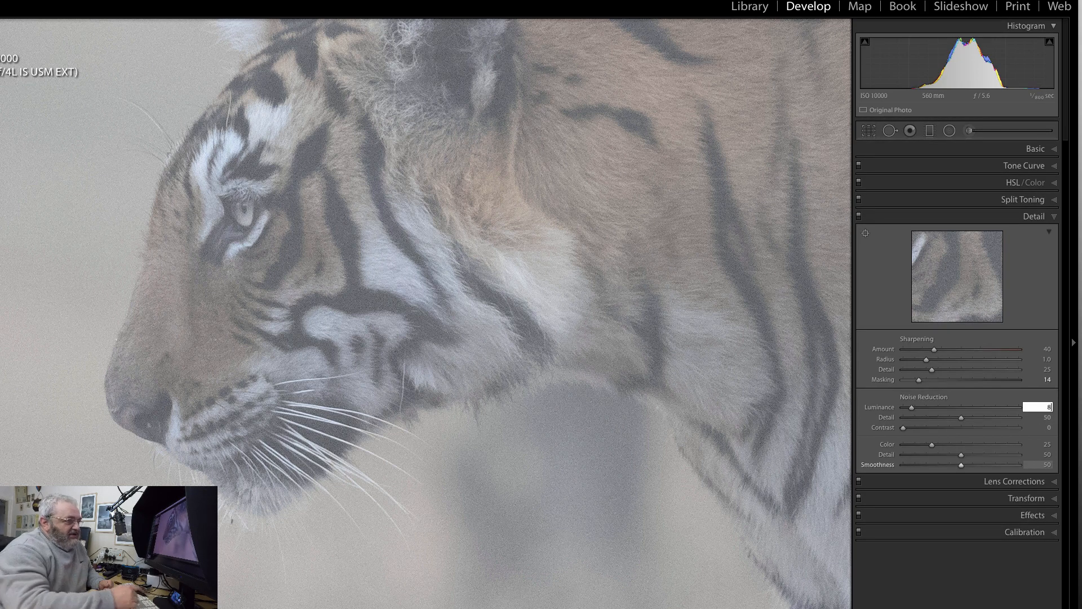
pyautogui.press('Return')
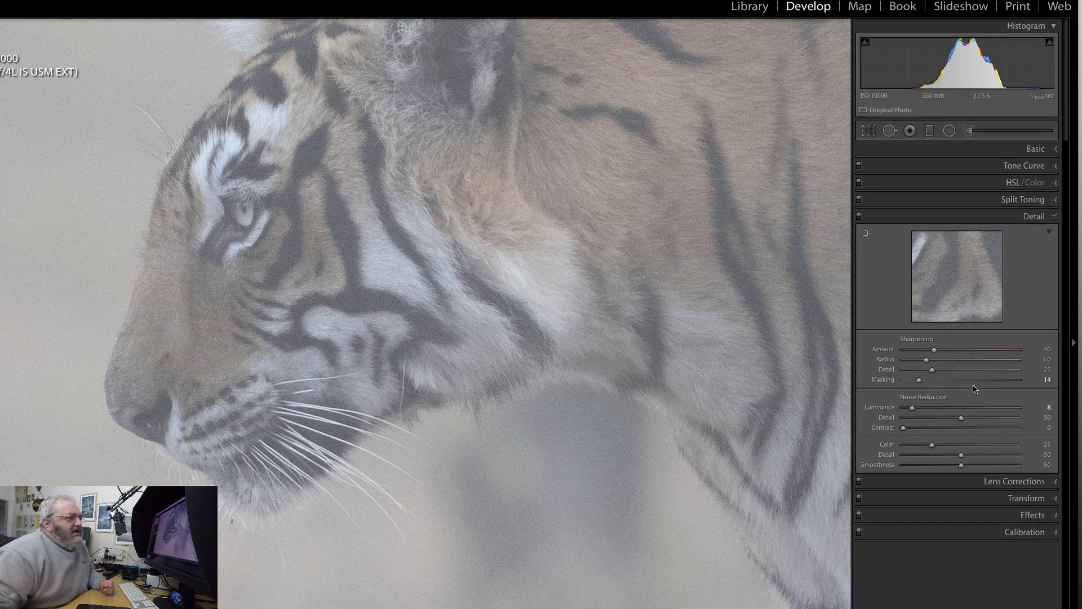
# Raise the highlights to +19 and the whites to +21, judging the effect on the whole frame.
pyautogui.click(1036, 149)
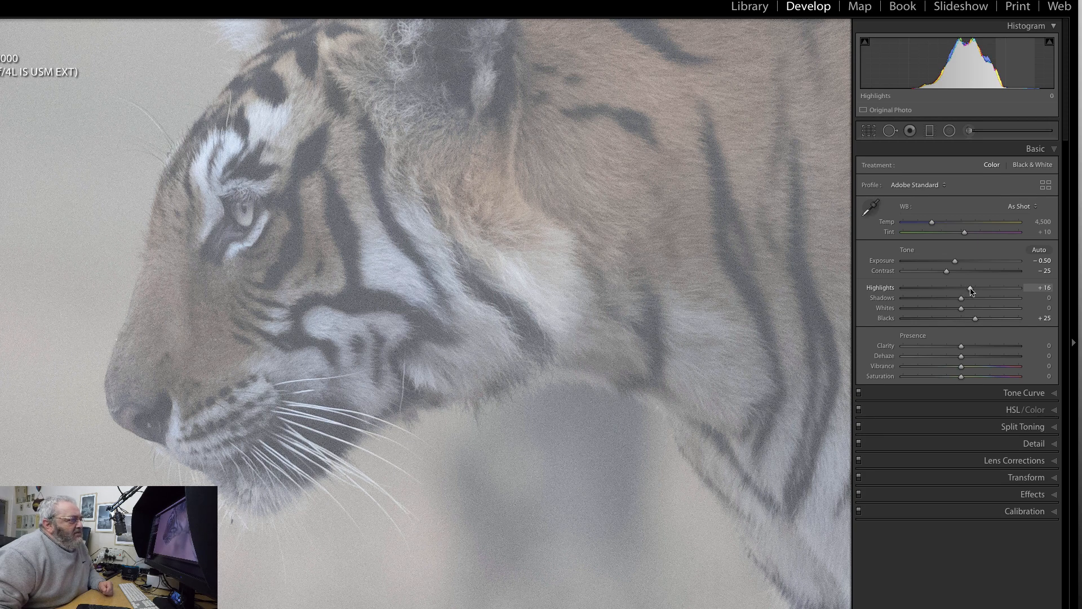
pyautogui.moveTo(972, 291); pyautogui.dragTo(973, 291)
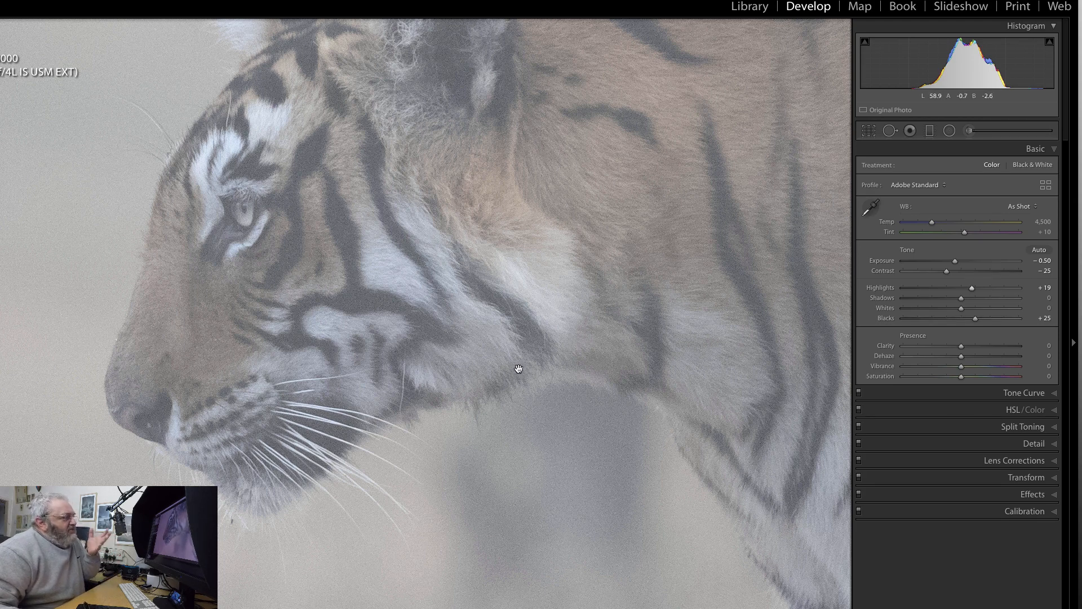
pyautogui.click(356, 294)
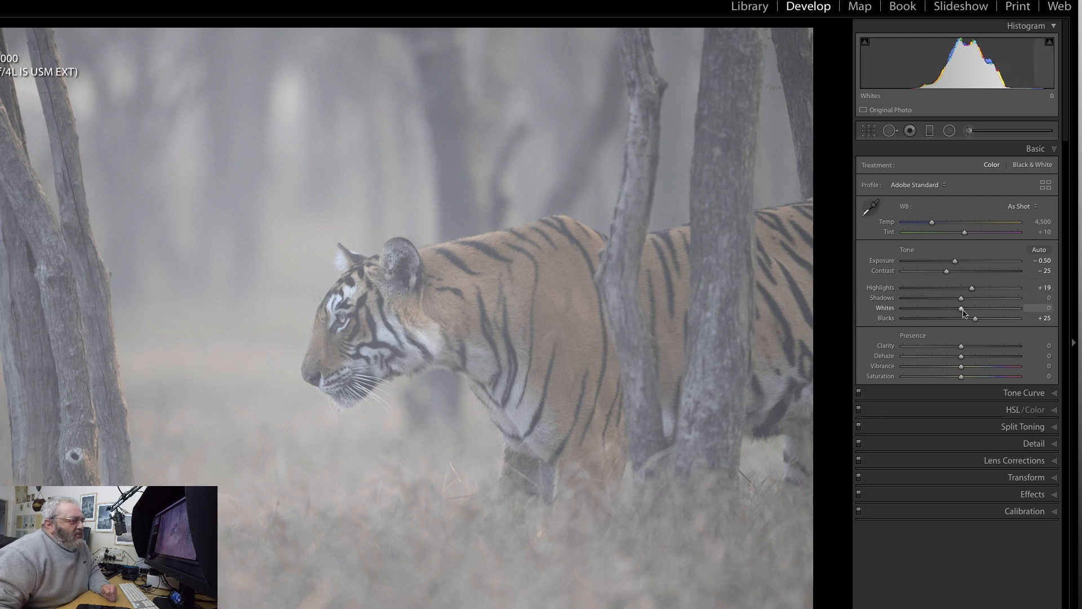
pyautogui.moveTo(963, 308); pyautogui.dragTo(974, 313)
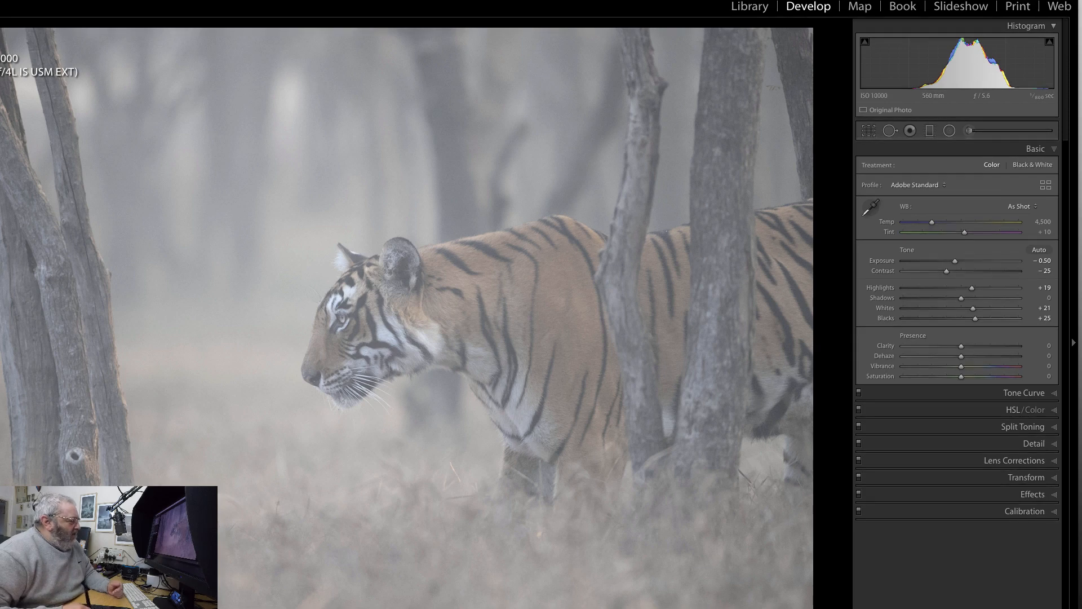
# Compare the before and after versions side by side, examining noise and detail on the tiger's face.
pyautogui.press('y')
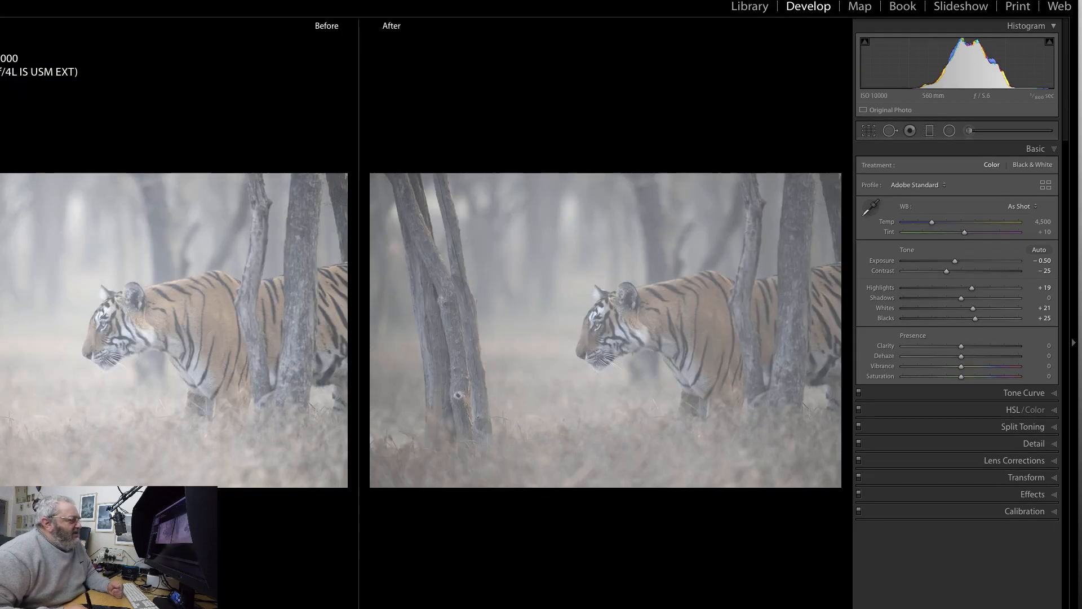
pyautogui.click(127, 326)
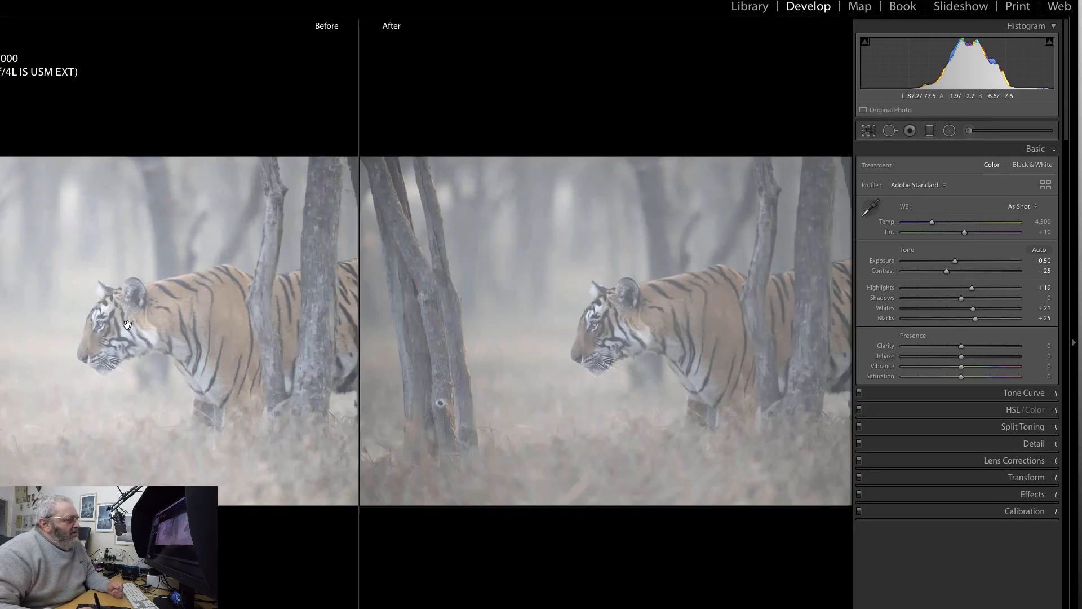
pyautogui.click(128, 325)
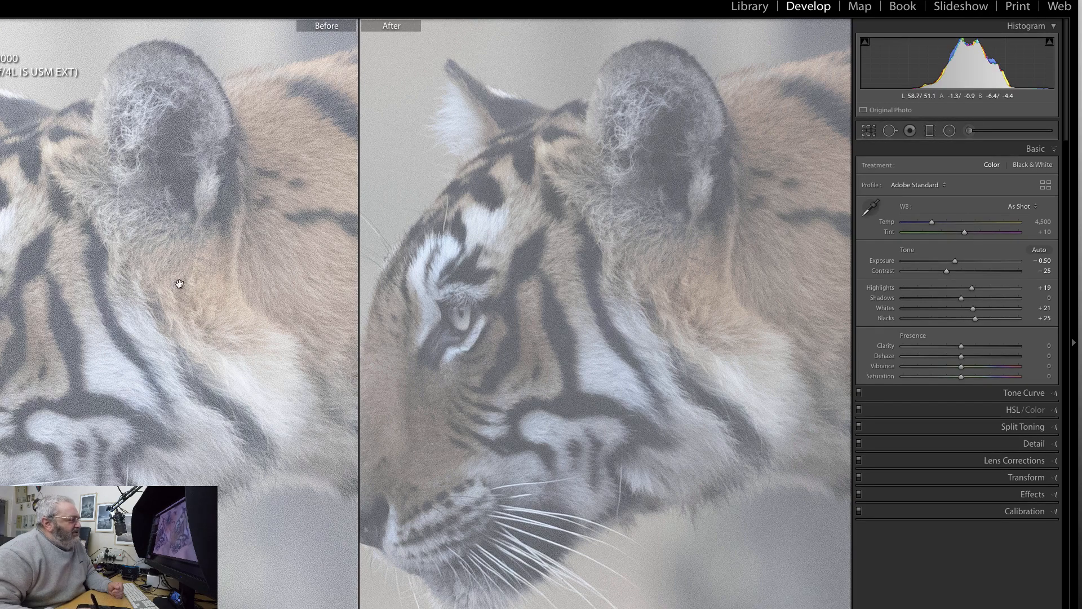
pyautogui.moveTo(503, 354); pyautogui.dragTo(549, 241)
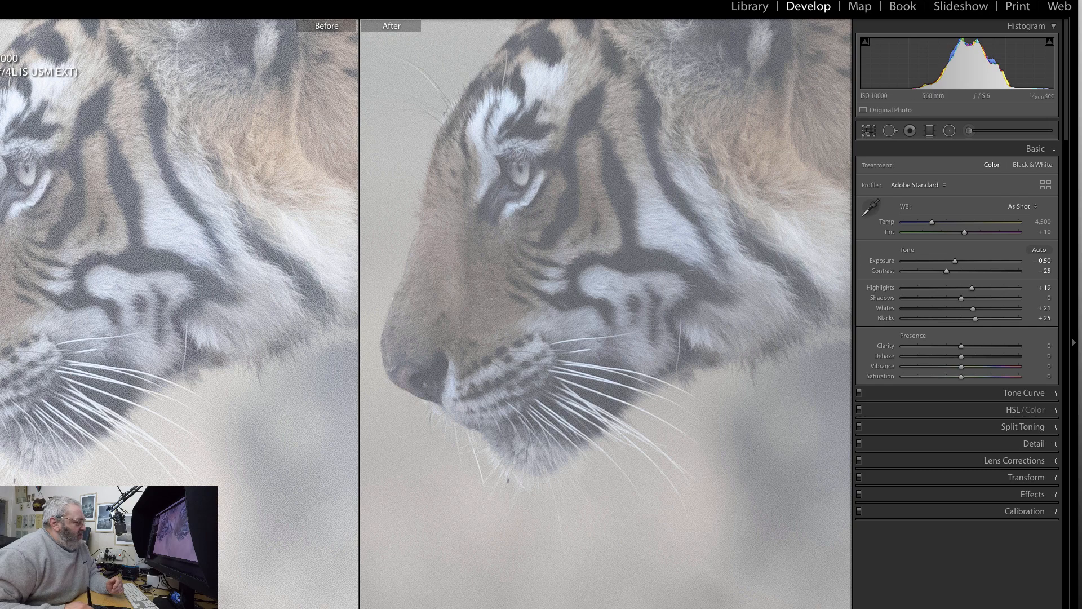
pyautogui.press('y')
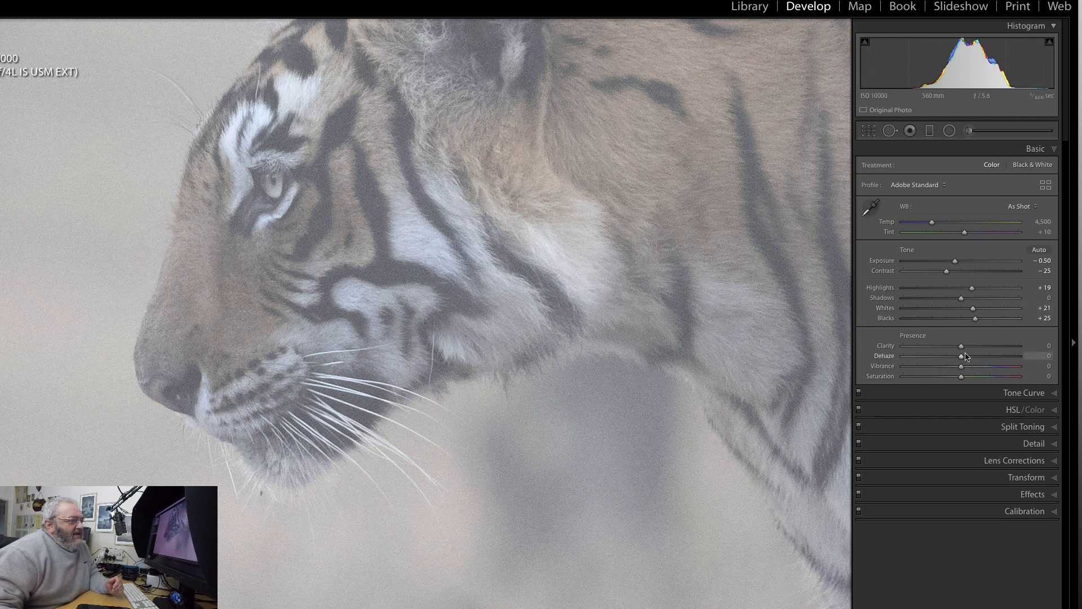
# Set the tiger photo's clarity to +11 and dehaze to -19, judging the effect on the whole frame.
pyautogui.moveTo(962, 349); pyautogui.dragTo(967, 350)
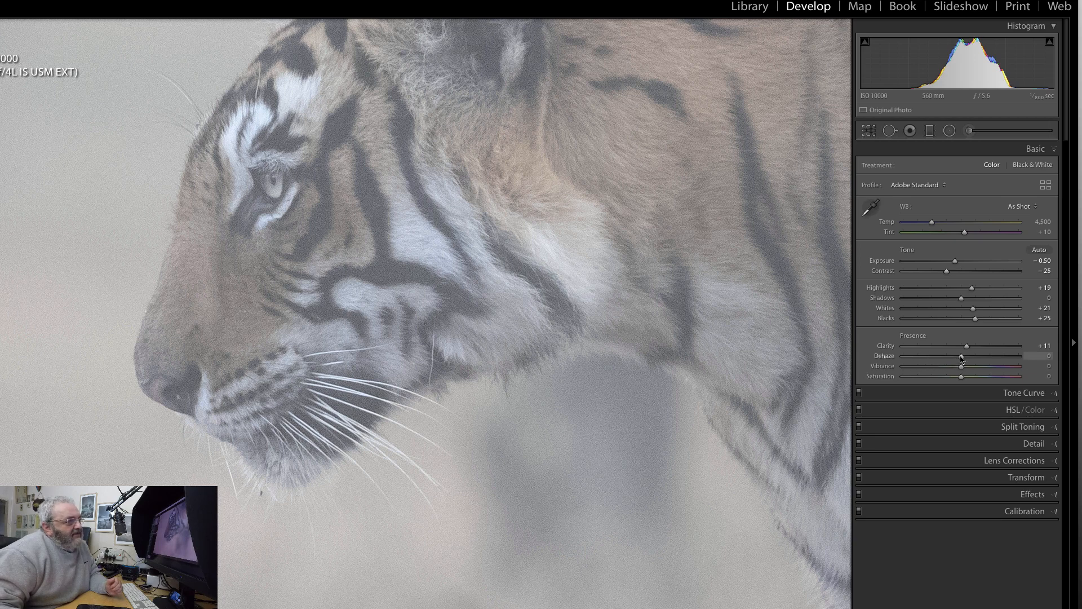
pyautogui.moveTo(961, 359); pyautogui.dragTo(951, 359)
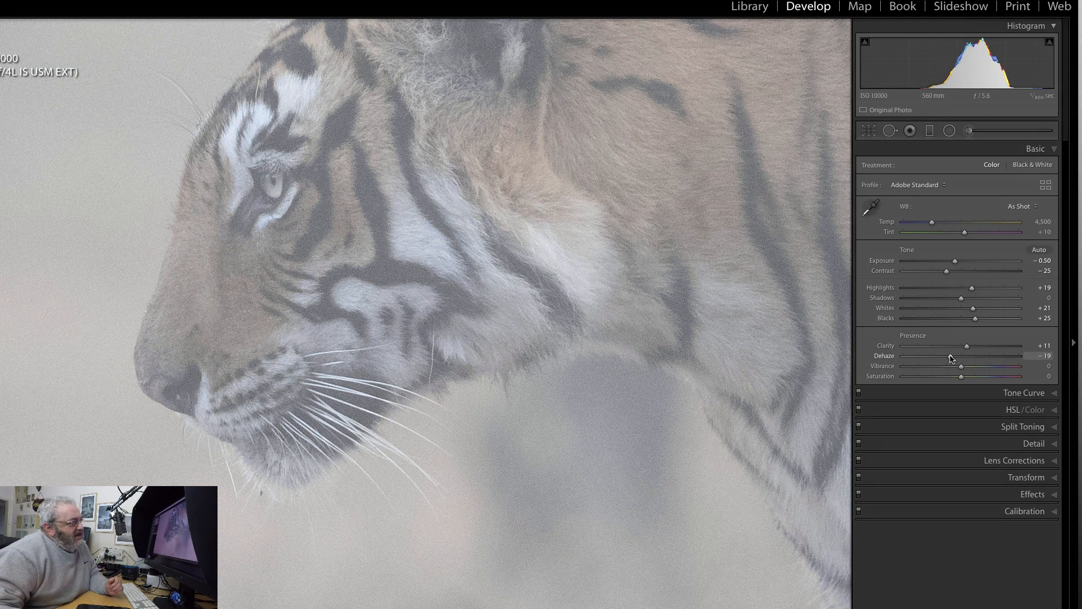
pyautogui.click(304, 298)
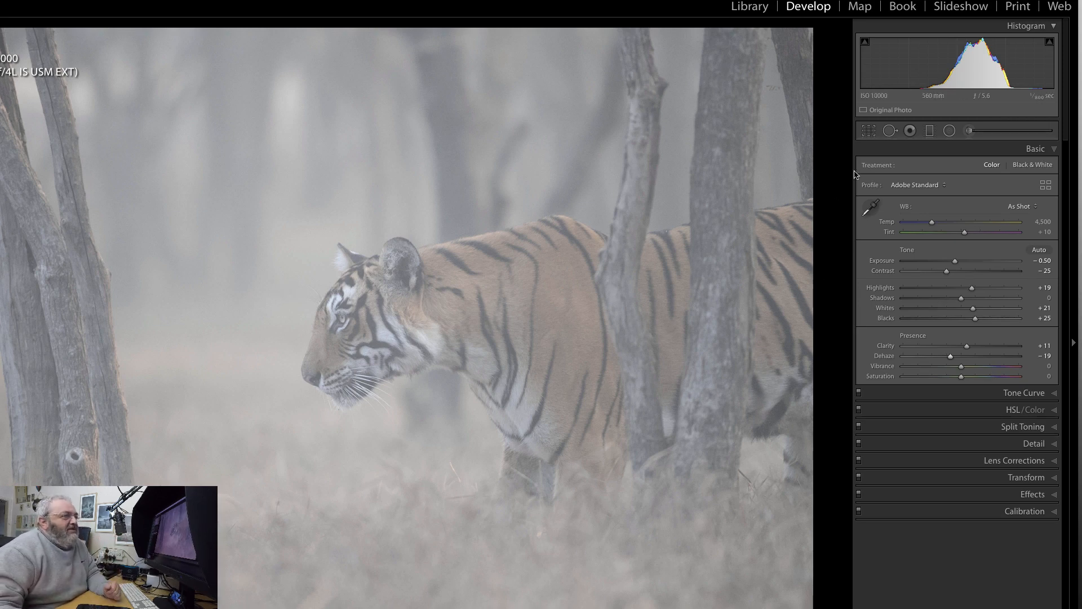
# Crop the photo to a 16 x 9 ratio, trimming the far side behind the tiger's shoulders along with the upper and lower edges.
pyautogui.click(867, 135)
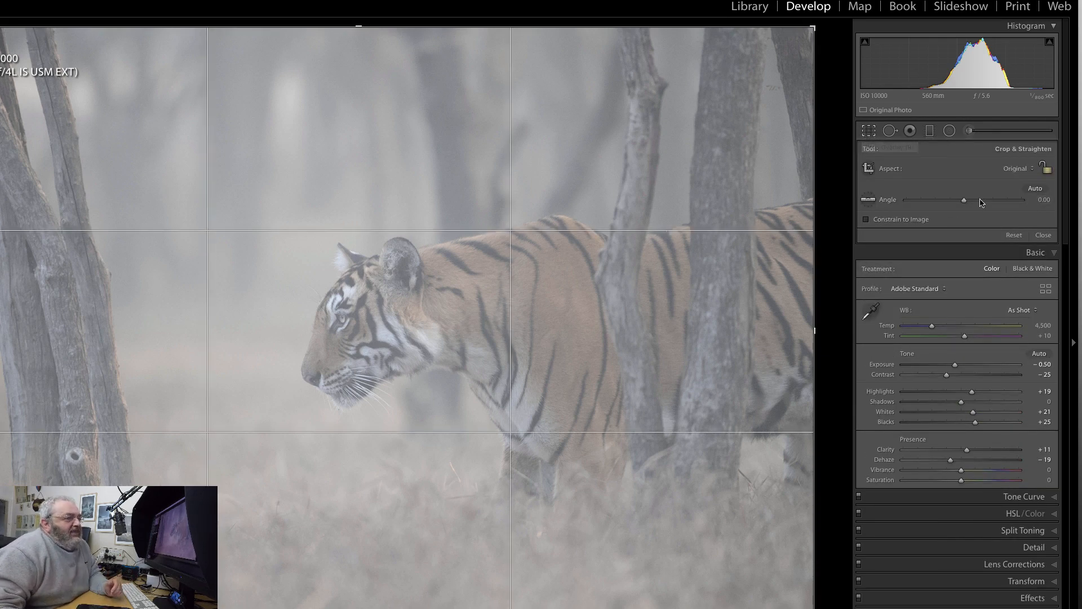
pyautogui.click(1014, 171)
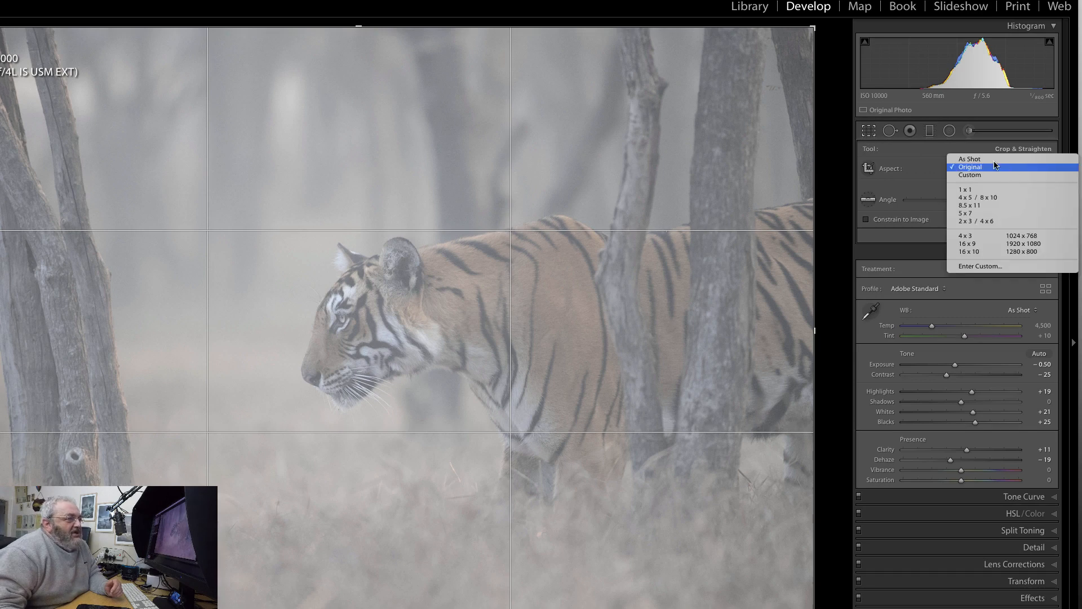
pyautogui.click(962, 245)
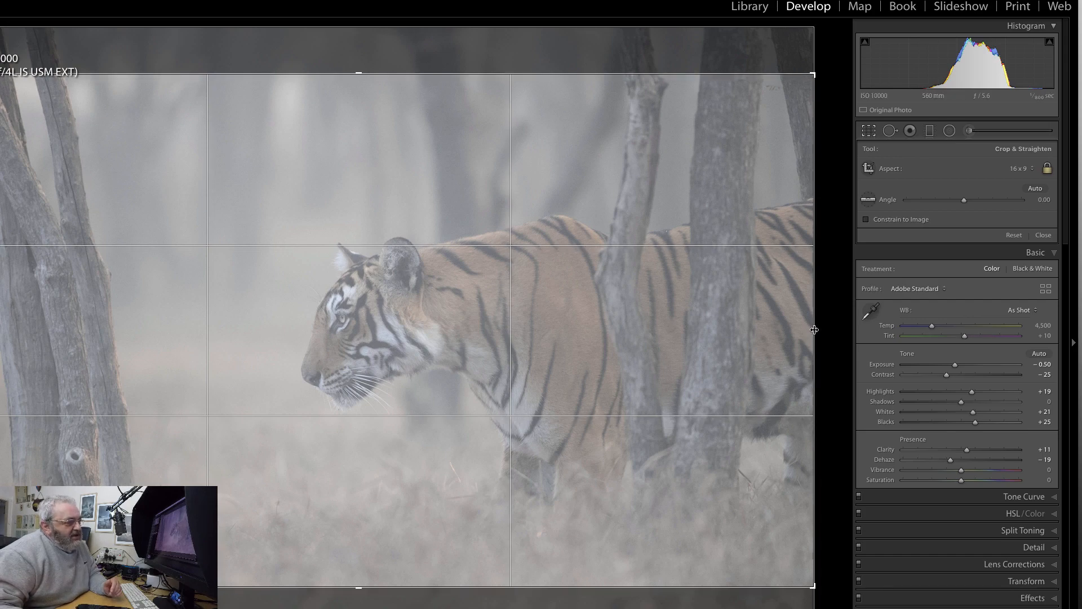
pyautogui.moveTo(814, 330); pyautogui.dragTo(789, 329)
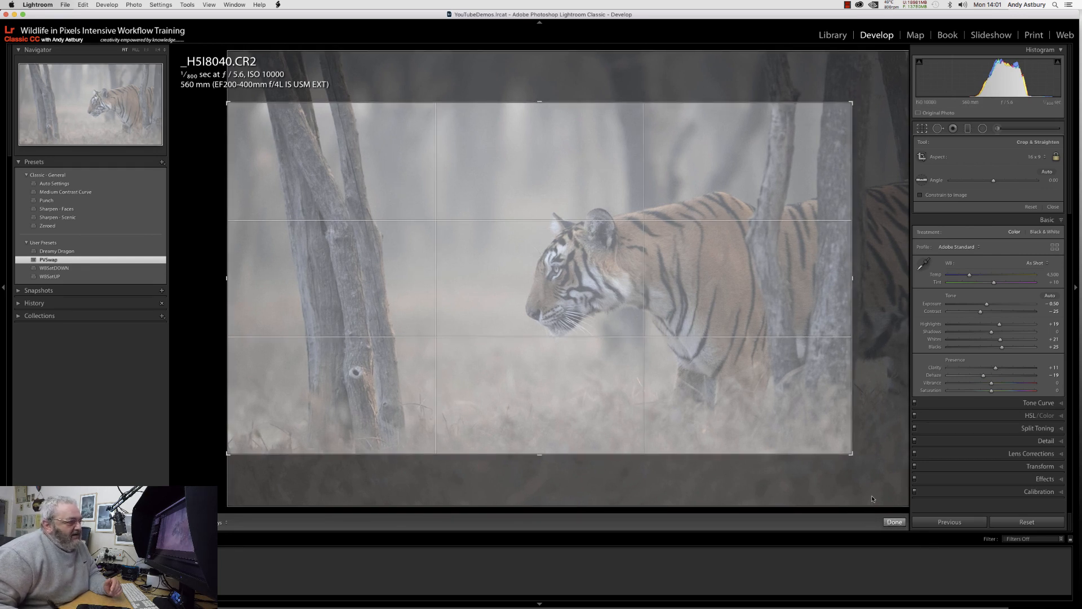
pyautogui.press('Return')
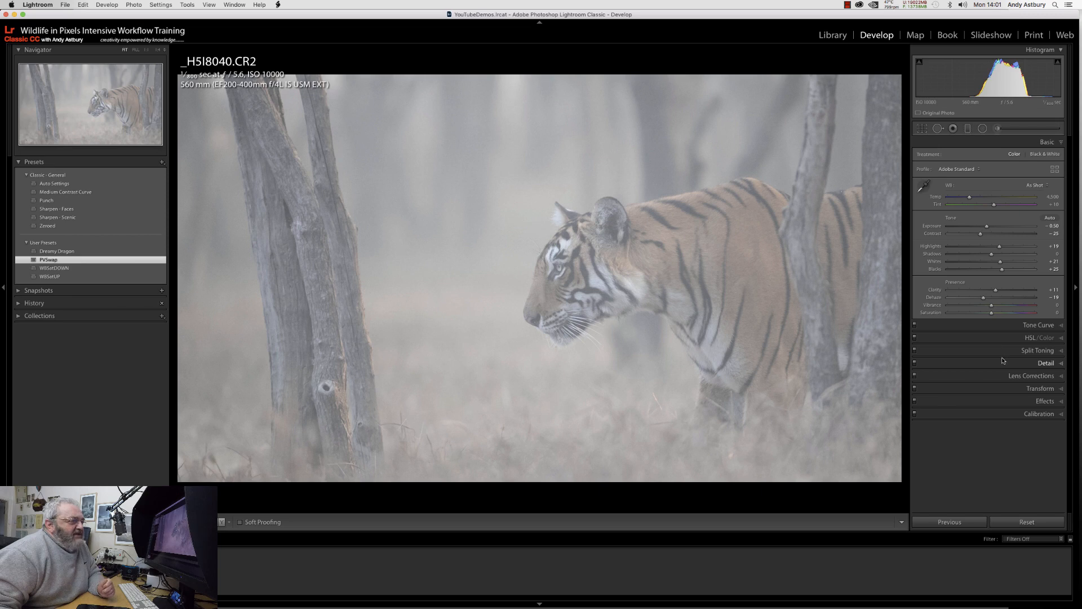
# Raise the orange saturation to +48 and yellow to +28 by targeting the tiger's coat, comparing with the HSL adjustments off and on.
pyautogui.click(1030, 338)
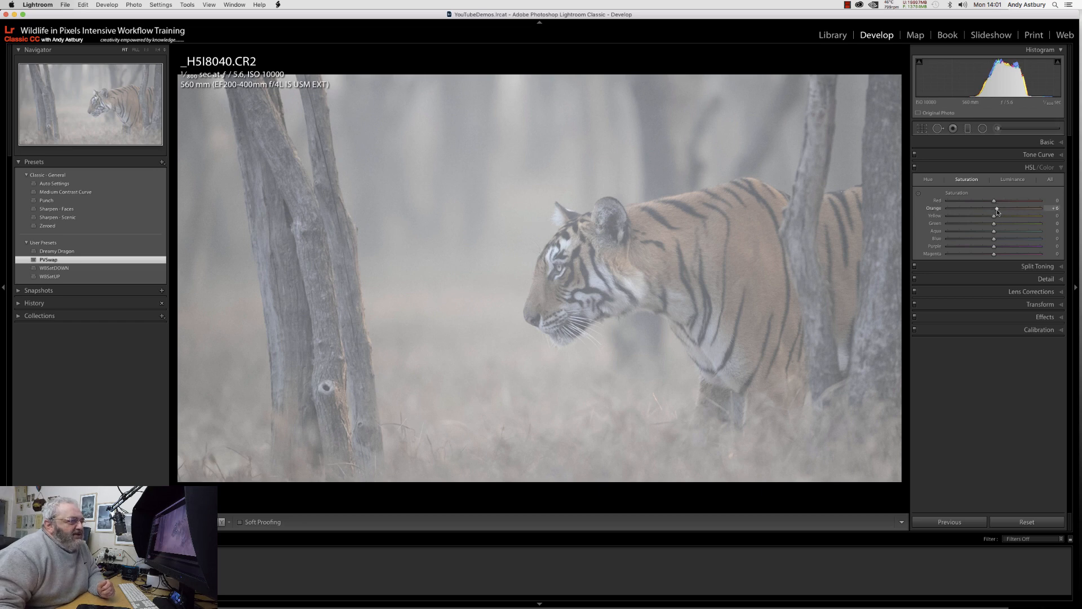
pyautogui.moveTo(998, 212); pyautogui.dragTo(984, 225)
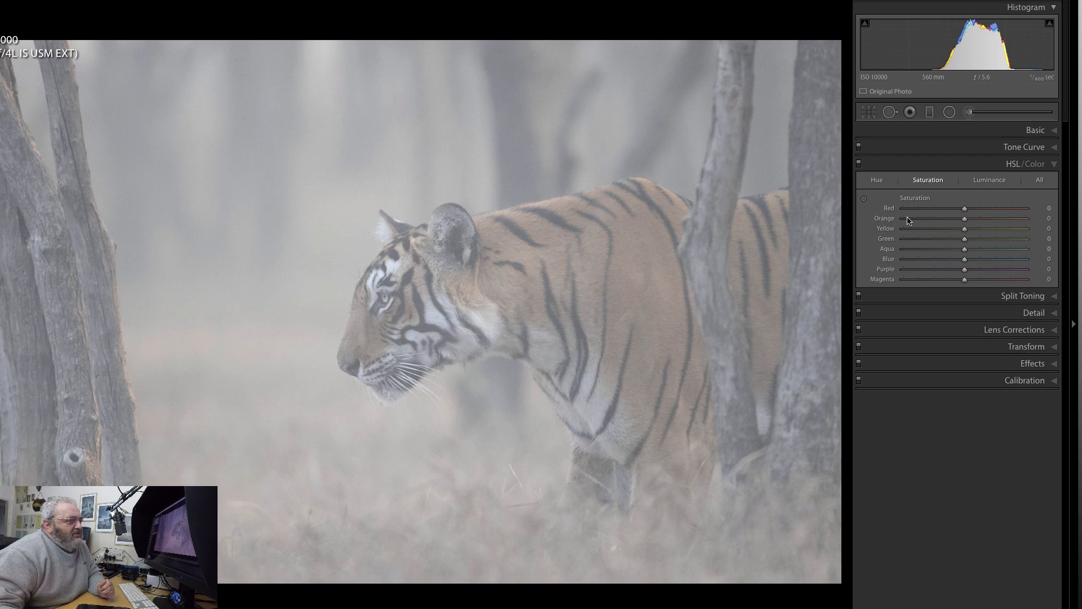
pyautogui.click(865, 198)
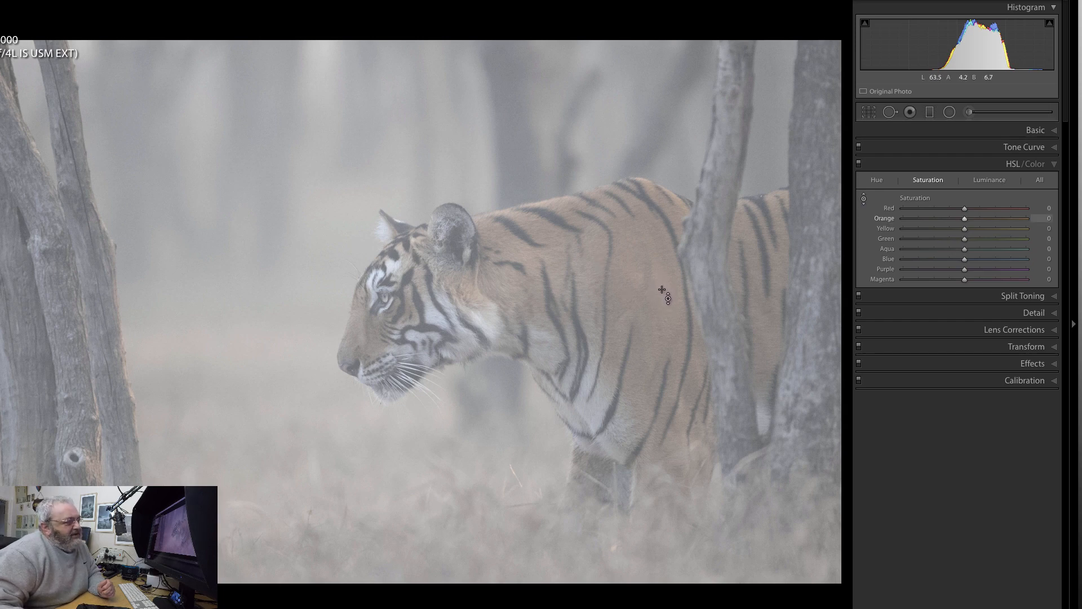
pyautogui.moveTo(629, 313); pyautogui.dragTo(628, 290)
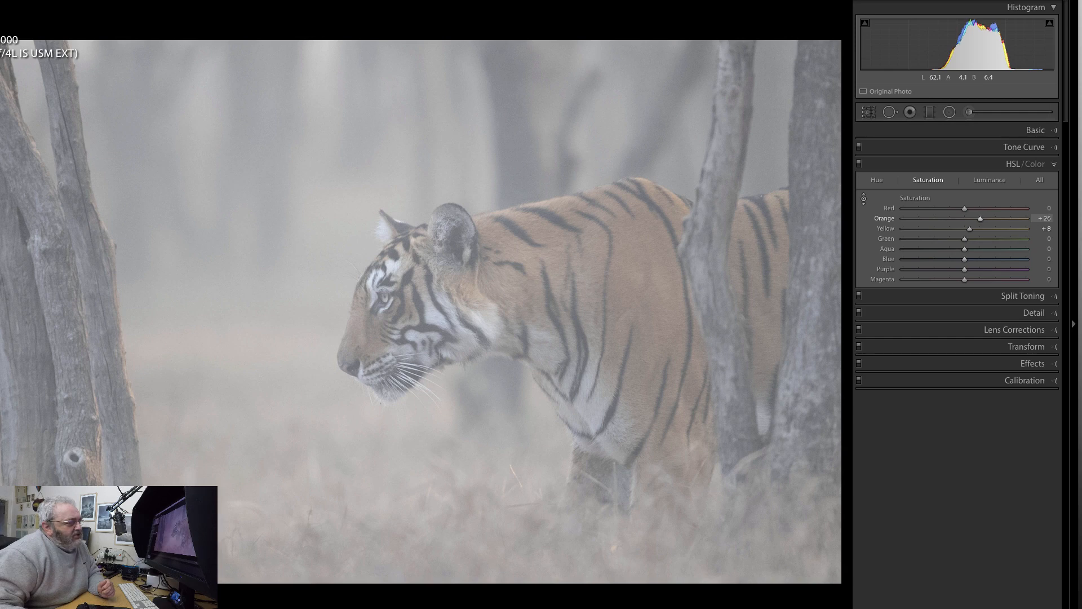
pyautogui.moveTo(656, 270)
pyautogui.mouseDown()
pyautogui.moveTo(655, 250)
pyautogui.moveTo(656, 274)
pyautogui.mouseUp()
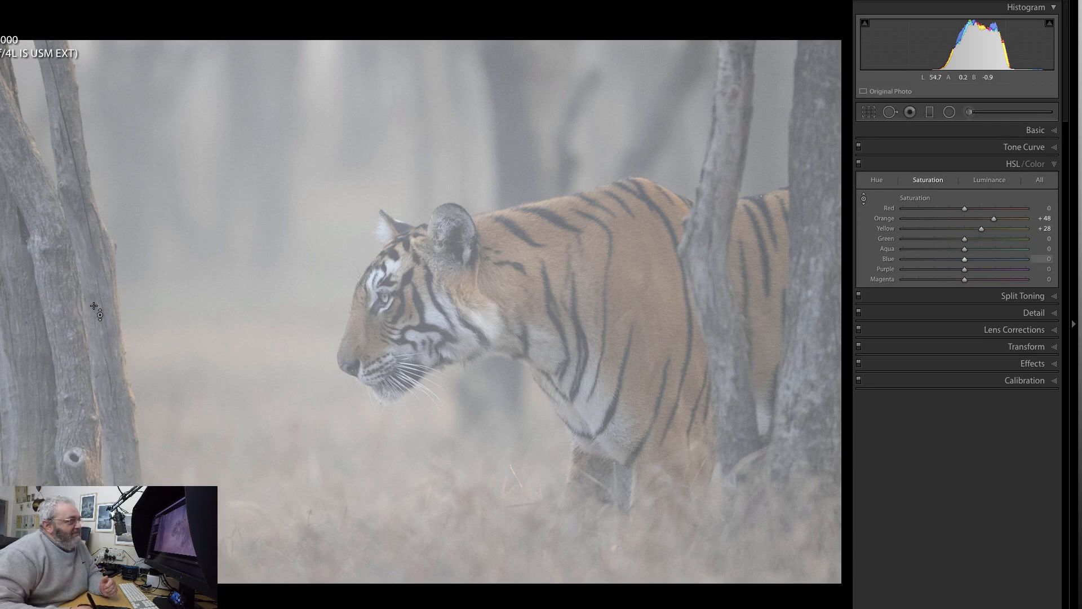
pyautogui.click(859, 164)
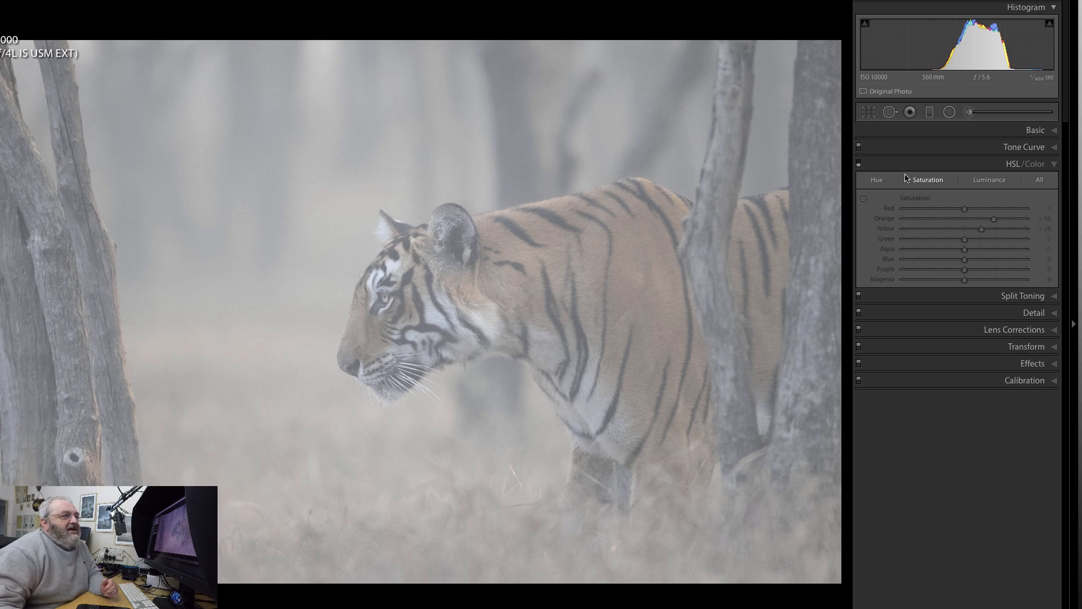
pyautogui.click(859, 165)
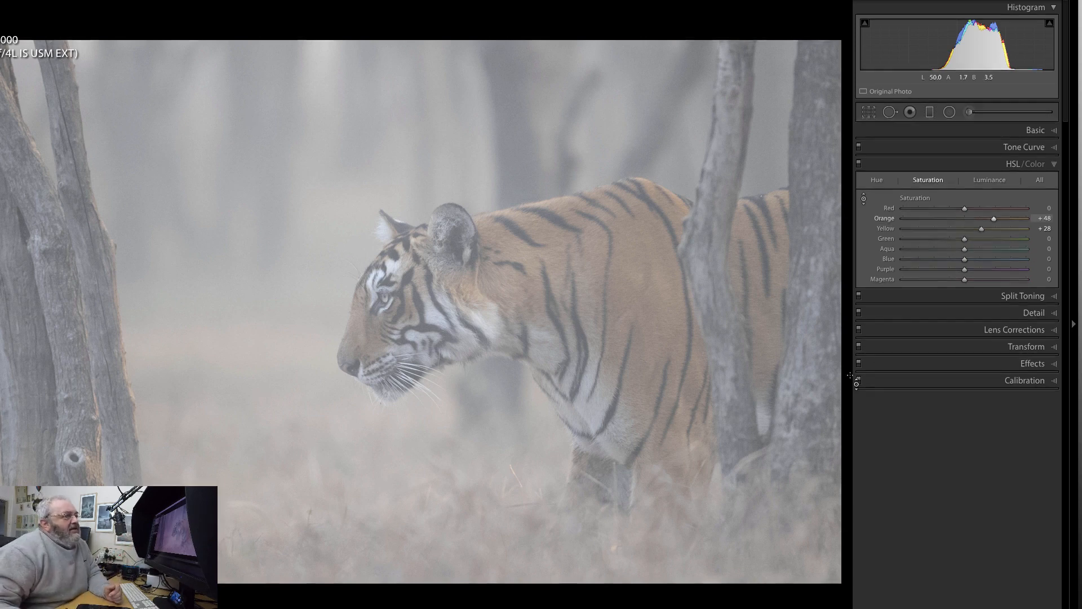
# Draw a wide radial filter centred on the tiger's face, extending slightly beyond both sides of the frame.
pyautogui.click(949, 113)
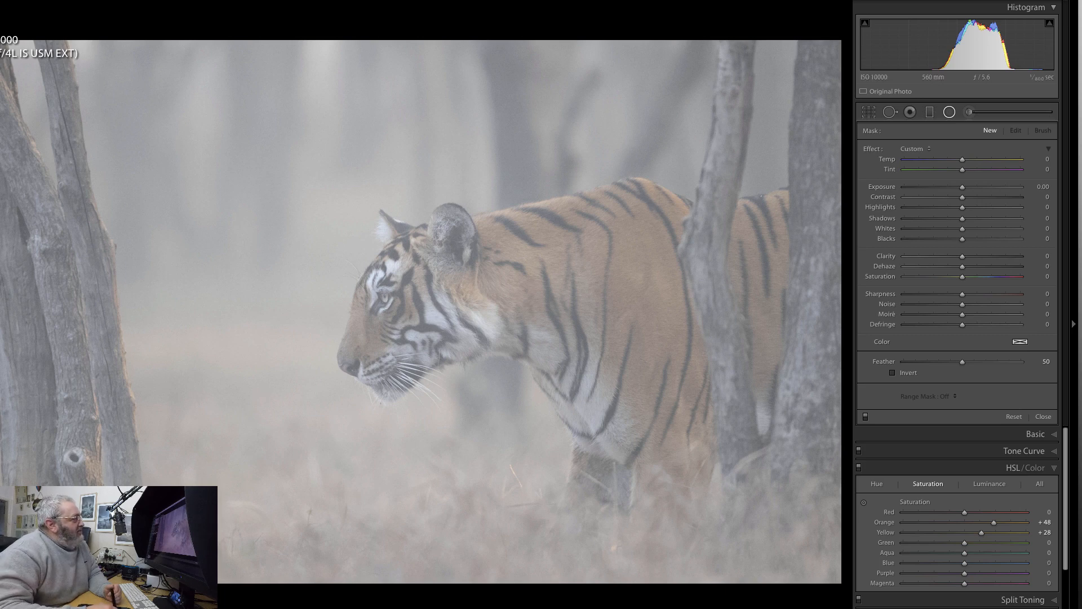
pyautogui.hotkey('ctrl', '-')
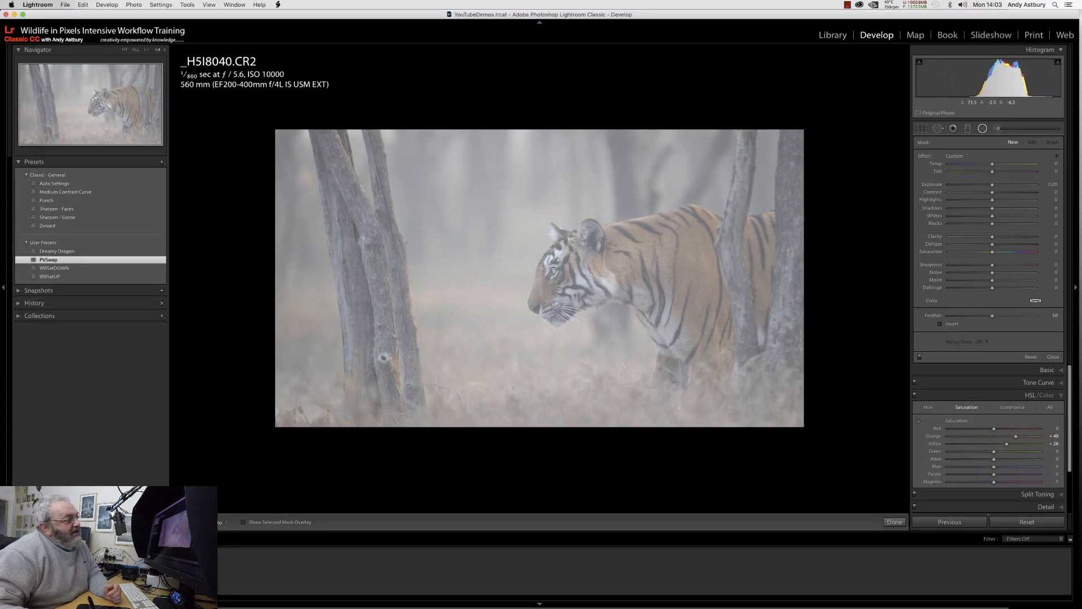
pyautogui.moveTo(564, 312); pyautogui.dragTo(865, 410)
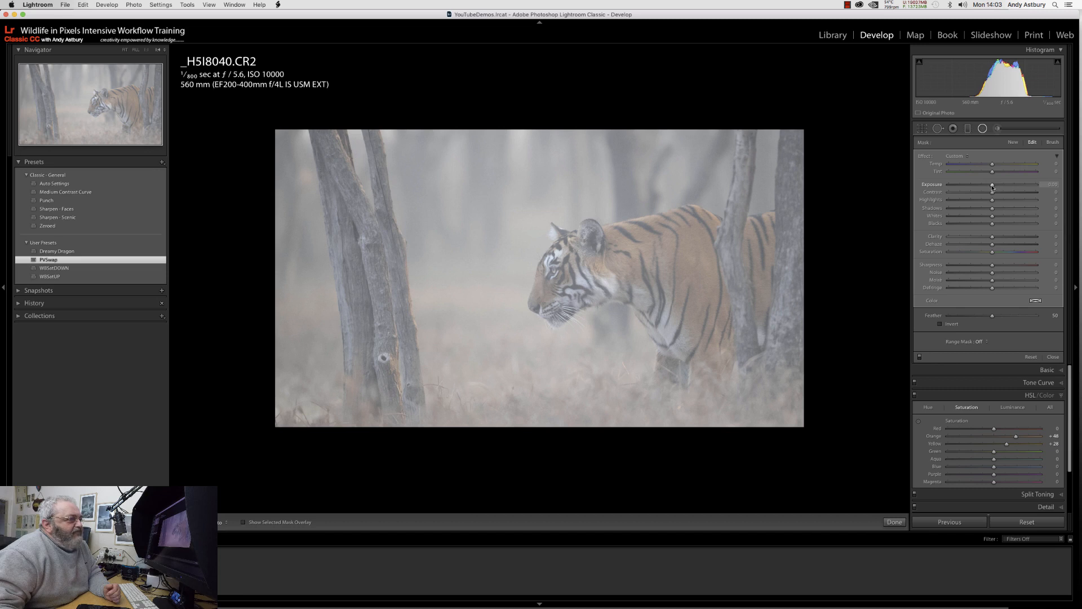
# Darken the radial filter's area slightly, set its clarity to -18, dehaze to -26 and saturation to -3, and finish the mask.
pyautogui.moveTo(990, 186); pyautogui.dragTo(987, 188)
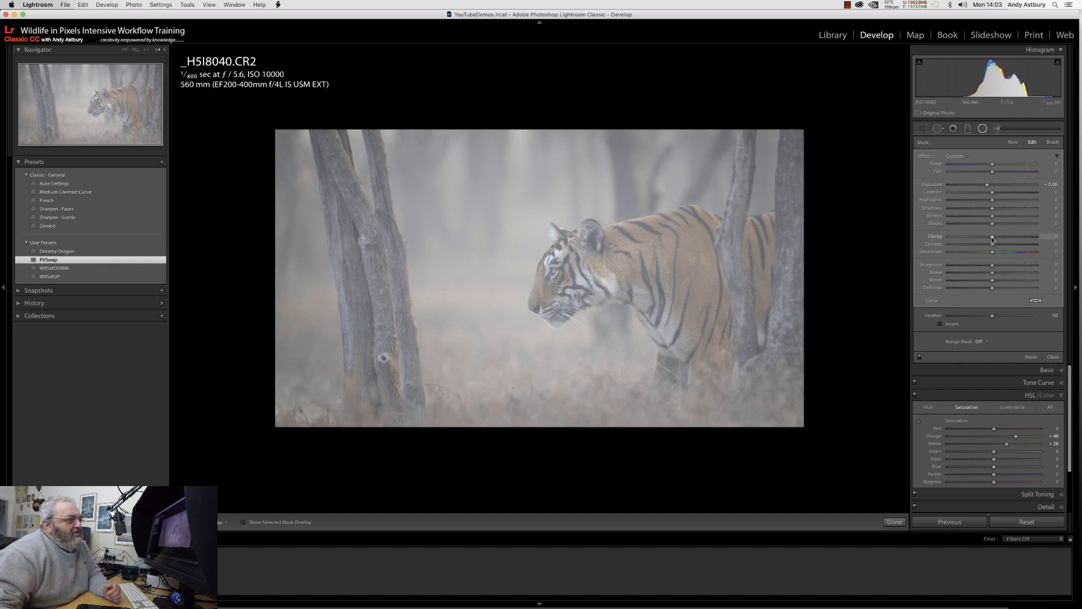
pyautogui.moveTo(986, 237); pyautogui.dragTo(982, 245)
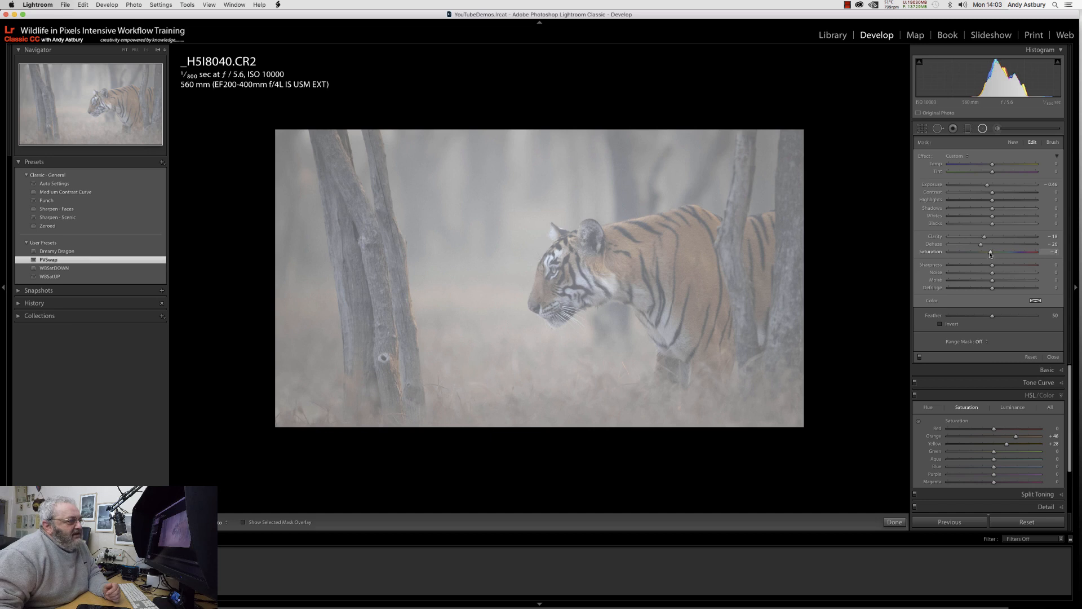
pyautogui.moveTo(899, 283)
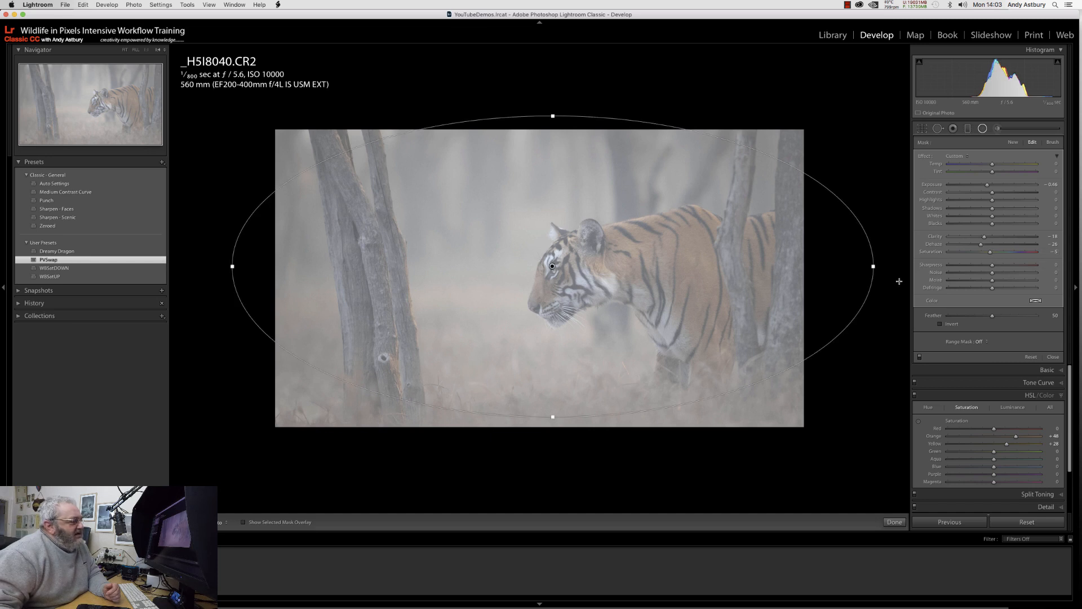
pyautogui.click(893, 522)
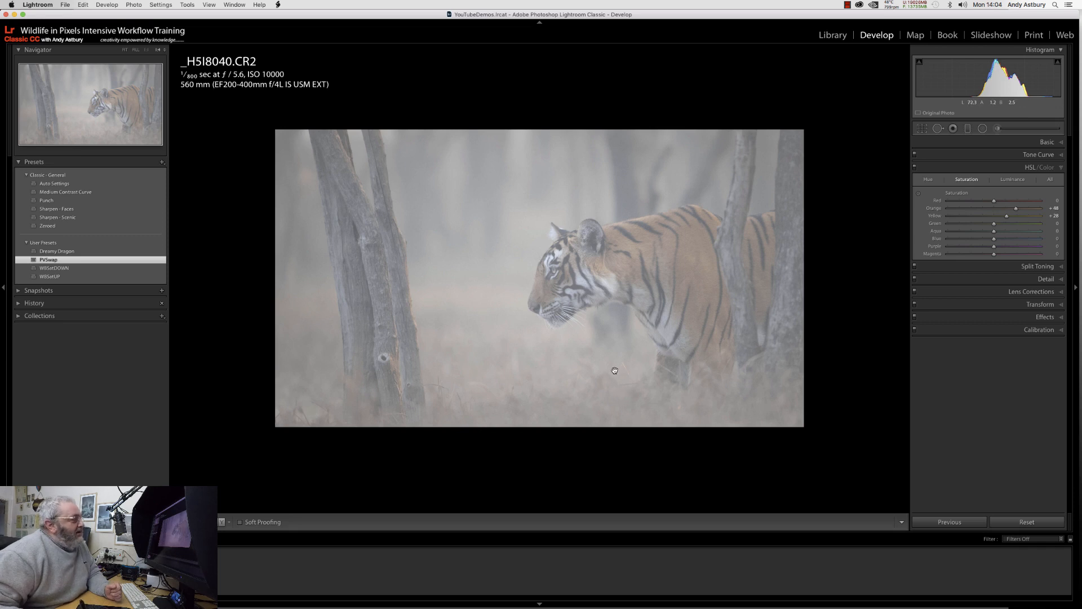
# Send the processed tiger photo to Adobe Photoshop CC 2019 for further editing.
pyautogui.rightClick(588, 281)
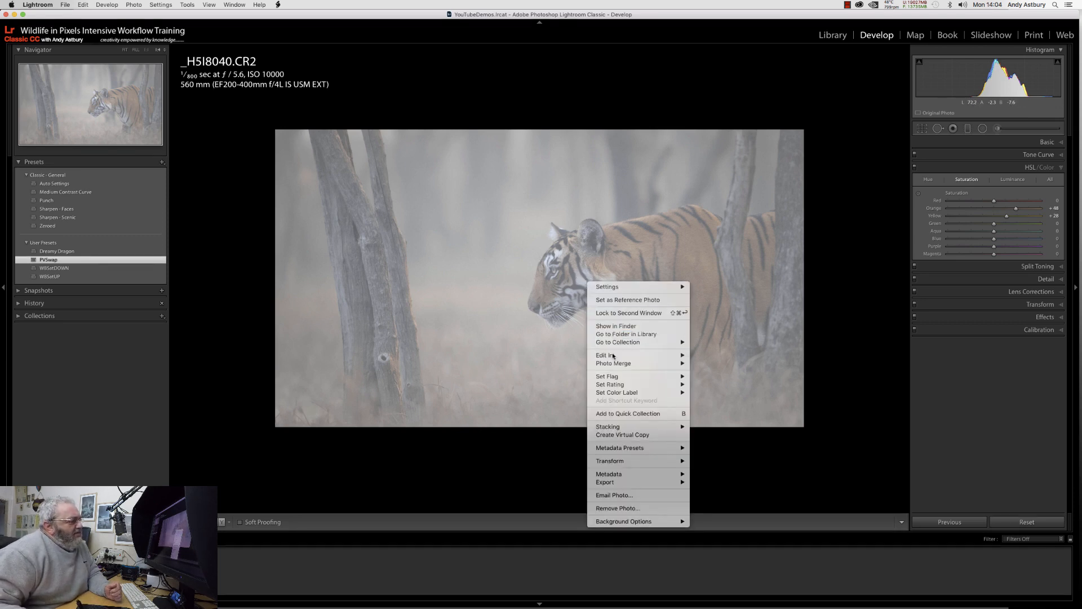
pyautogui.moveTo(610, 357)
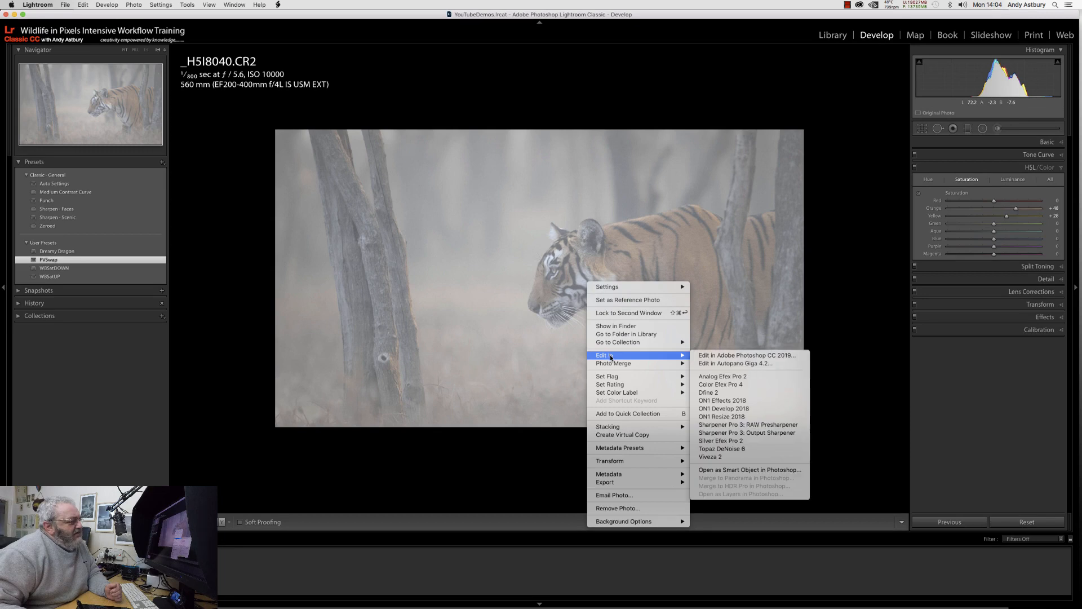
pyautogui.click(703, 356)
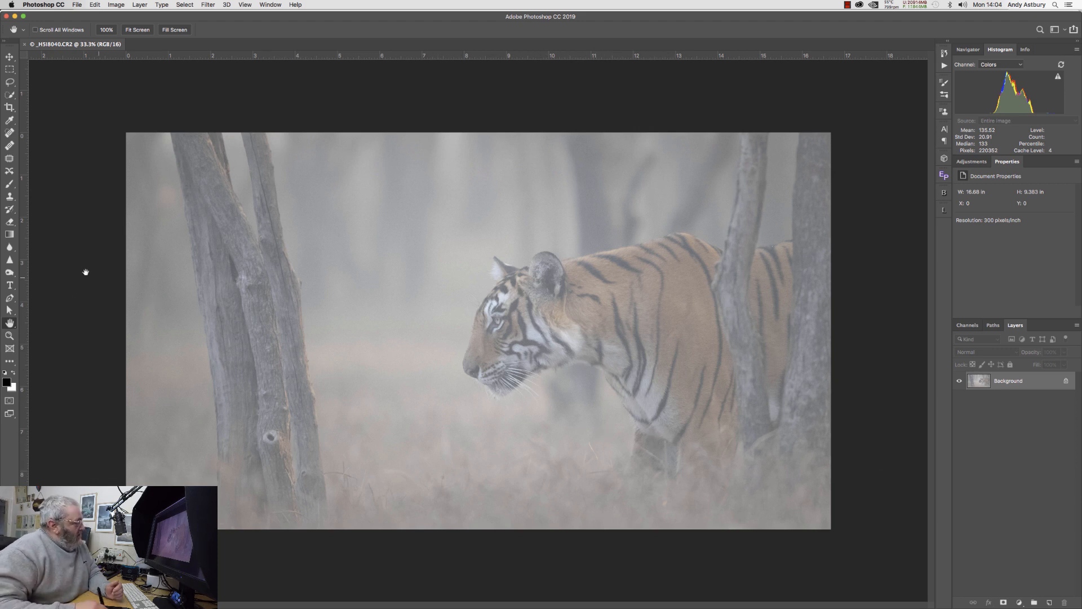
# Heal away the bright grass stalk below the tiger's chin and the pale patch near its leg with a 35-pixel content-aware Spot Healing Brush.
pyautogui.doubleClick(9, 337)
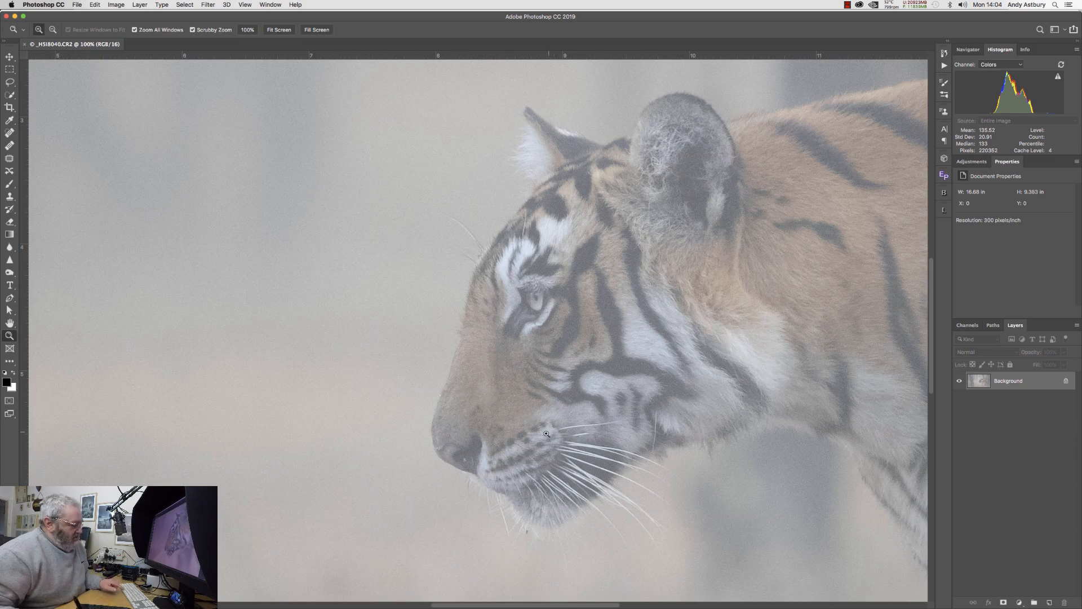
pyautogui.moveTo(564, 474); pyautogui.dragTo(287, 100)
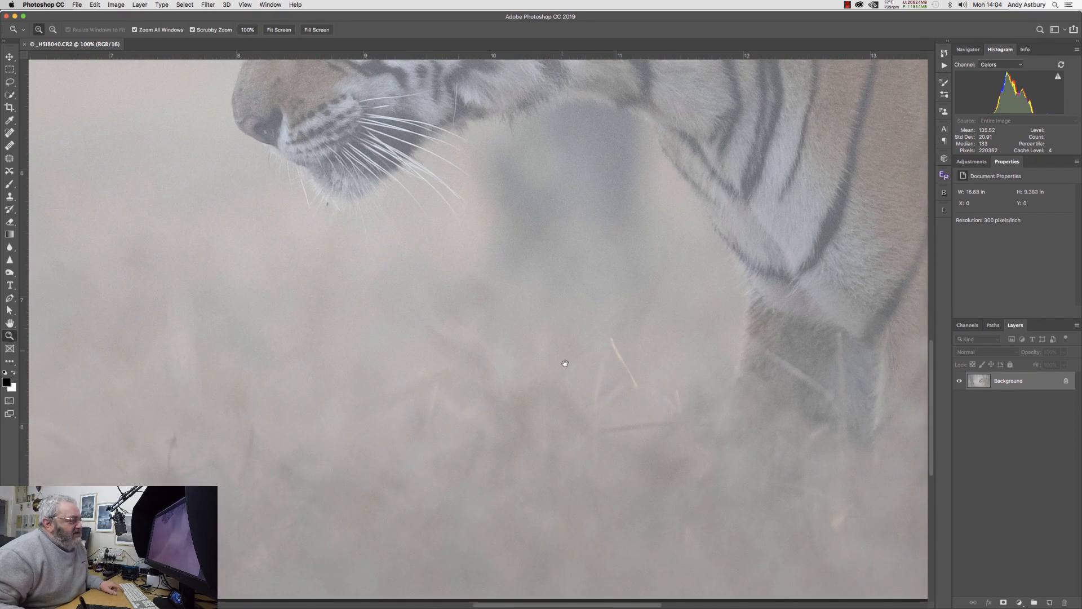
pyautogui.moveTo(546, 376); pyautogui.dragTo(507, 353)
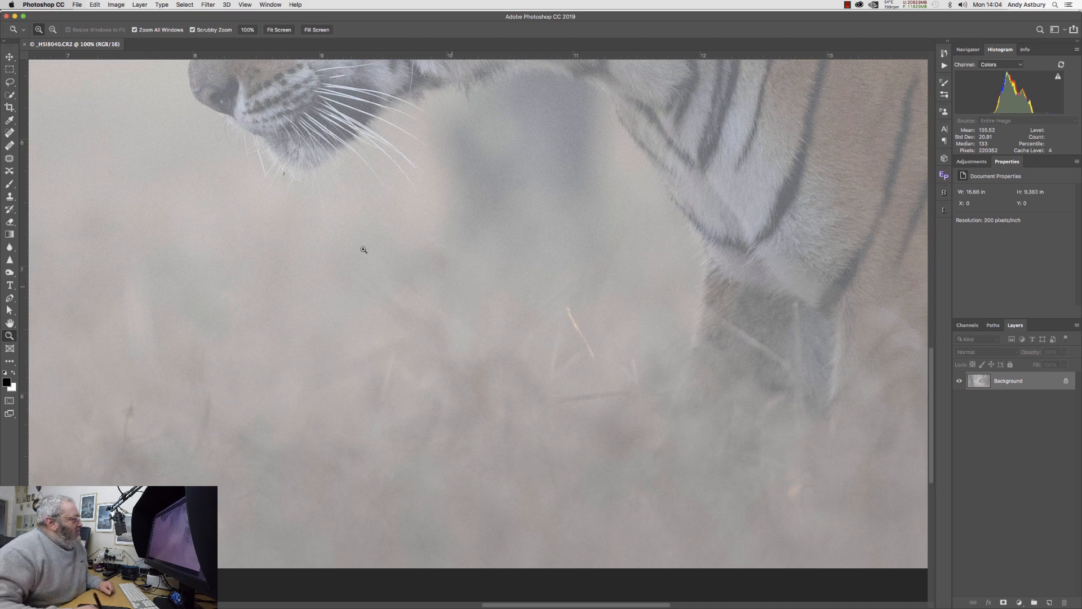
pyautogui.click(10, 134)
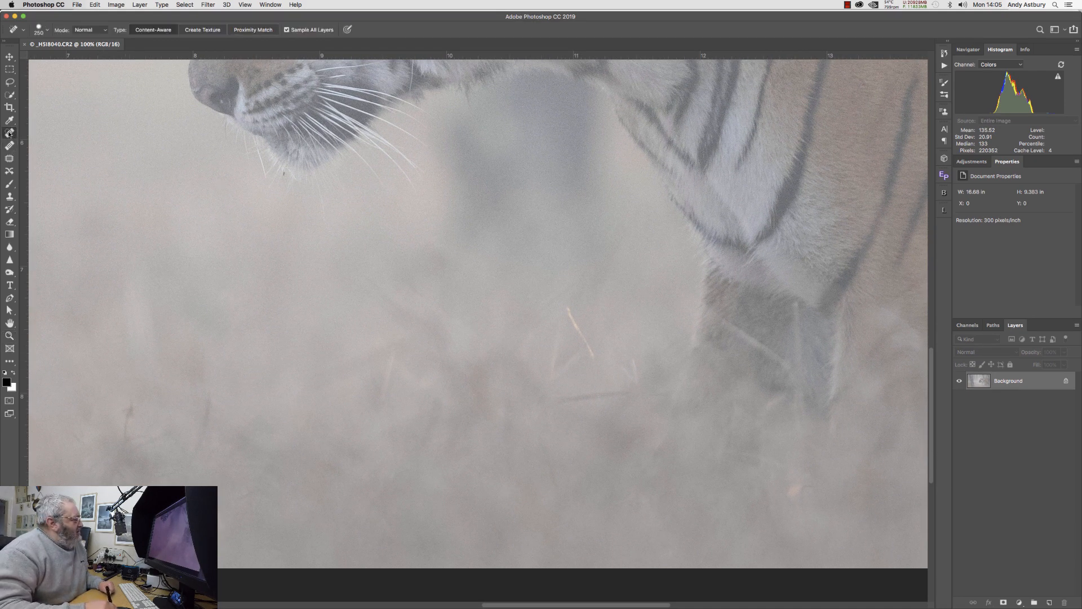
pyautogui.press('[')
pyautogui.press('[')
pyautogui.press('[')
pyautogui.press('[')
pyautogui.press('[')
pyautogui.press('[')
pyautogui.press('[')
pyautogui.press('[')
pyautogui.press('[')
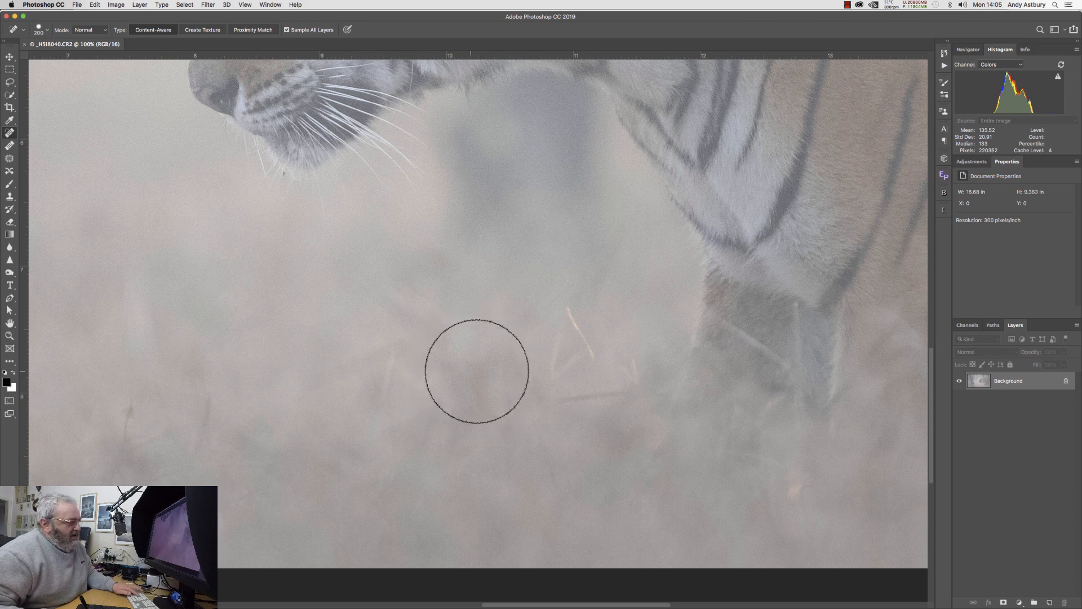
pyautogui.press('[')
pyautogui.press('[')
pyautogui.press('[')
pyautogui.press('[')
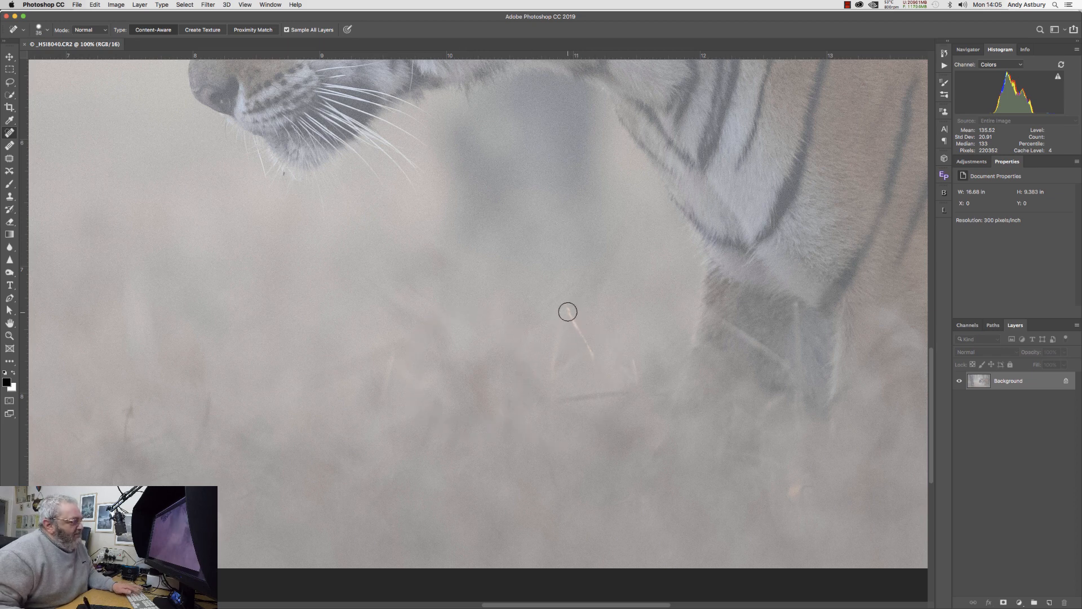
pyautogui.click(567, 314)
pyautogui.moveTo(567, 314); pyautogui.dragTo(593, 357)
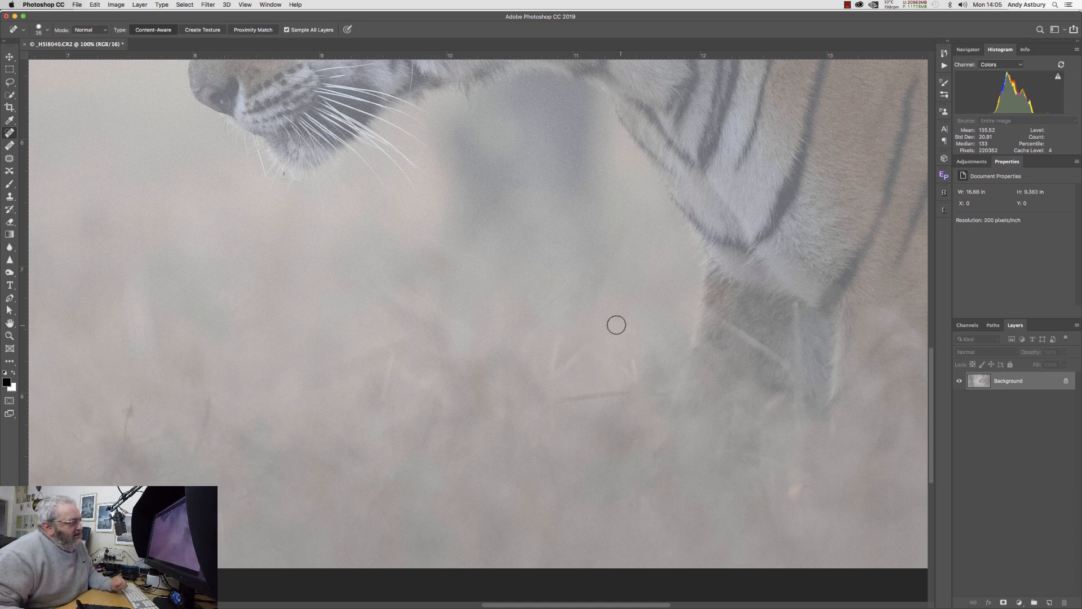
pyautogui.click(568, 309)
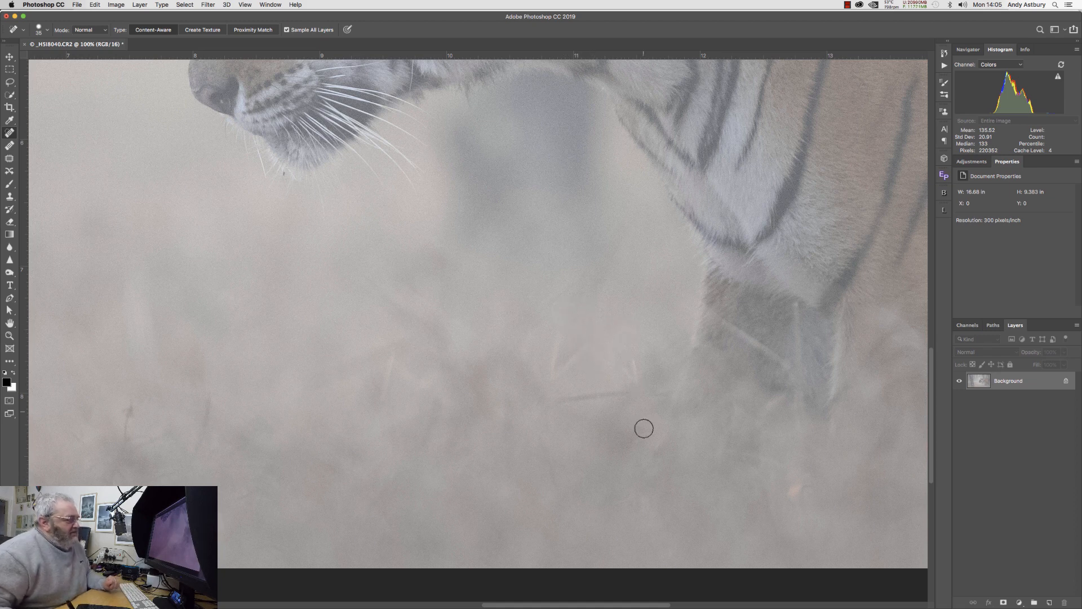
pyautogui.moveTo(789, 494); pyautogui.dragTo(801, 482)
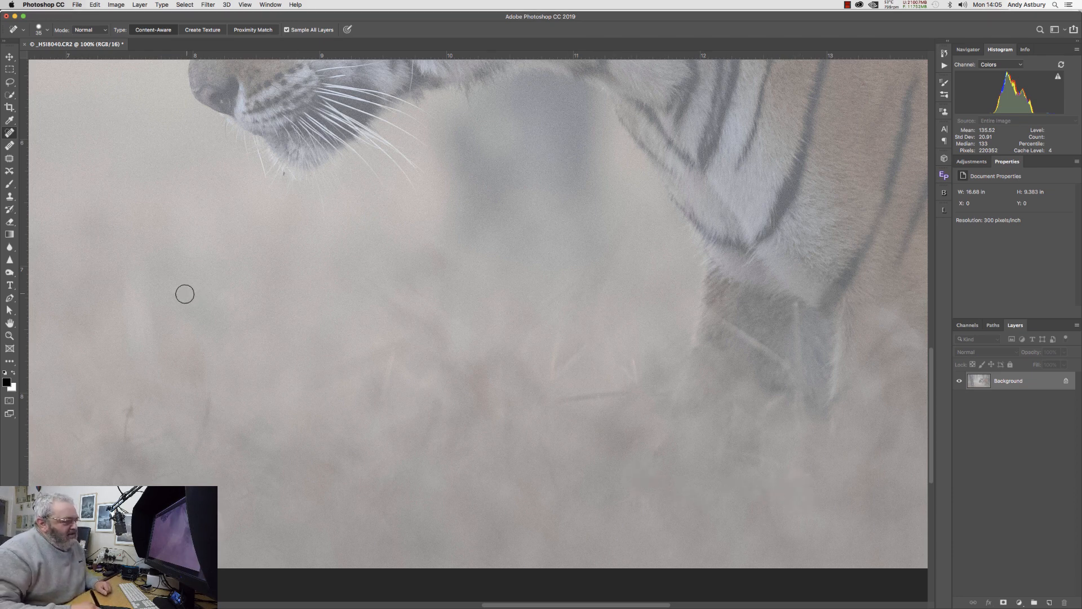
pyautogui.doubleClick(10, 323)
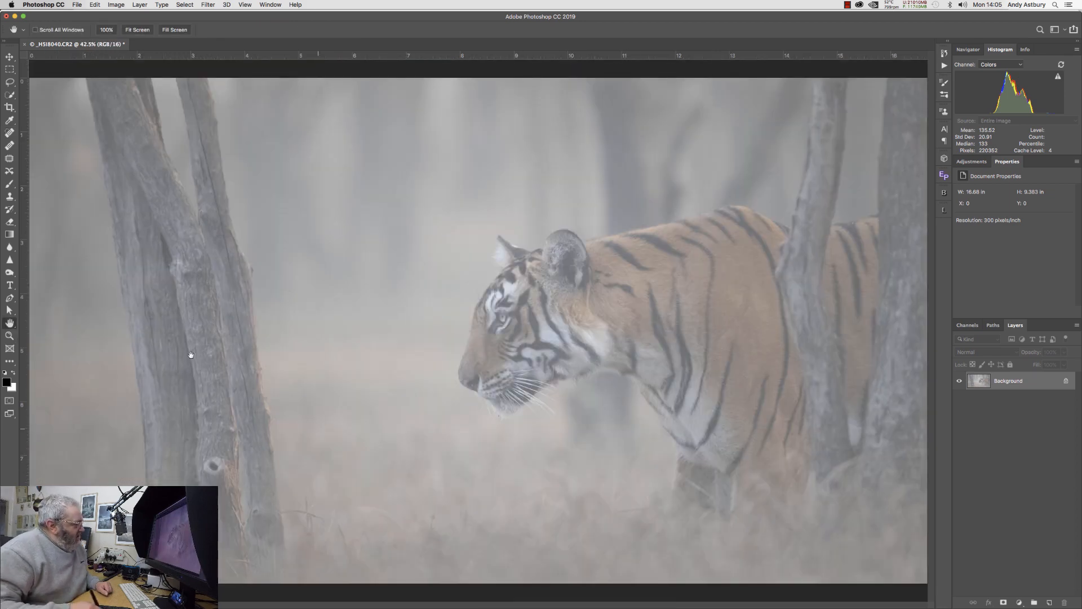
# Heal away the thin dark twig in the grass beside the tiger's front leg and its leftover traces with the content-aware Spot Healing Brush.
pyautogui.press('z')
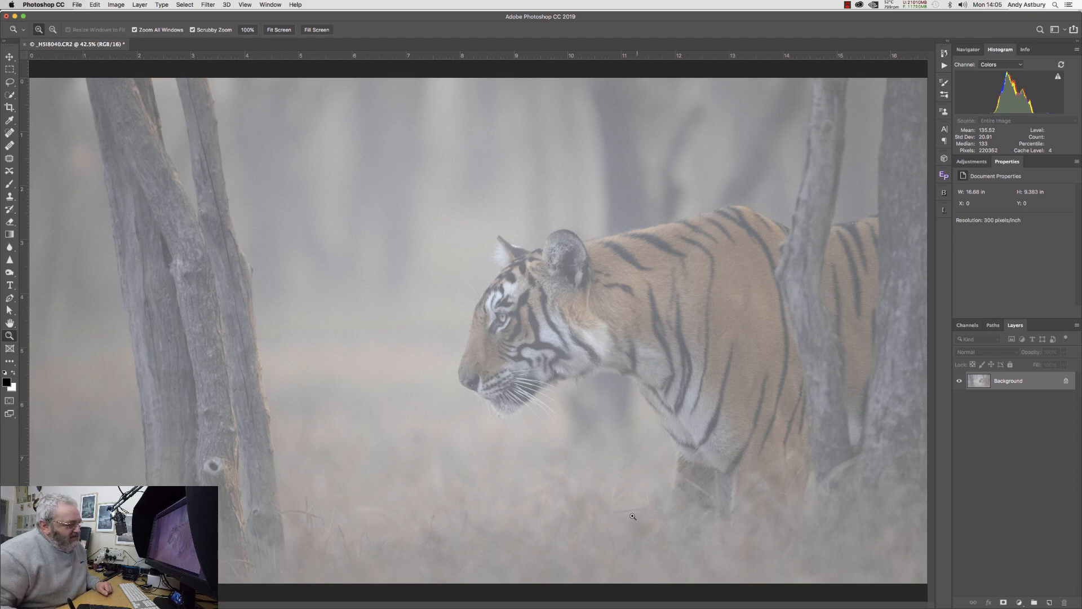
pyautogui.click(627, 513)
pyautogui.click(567, 522)
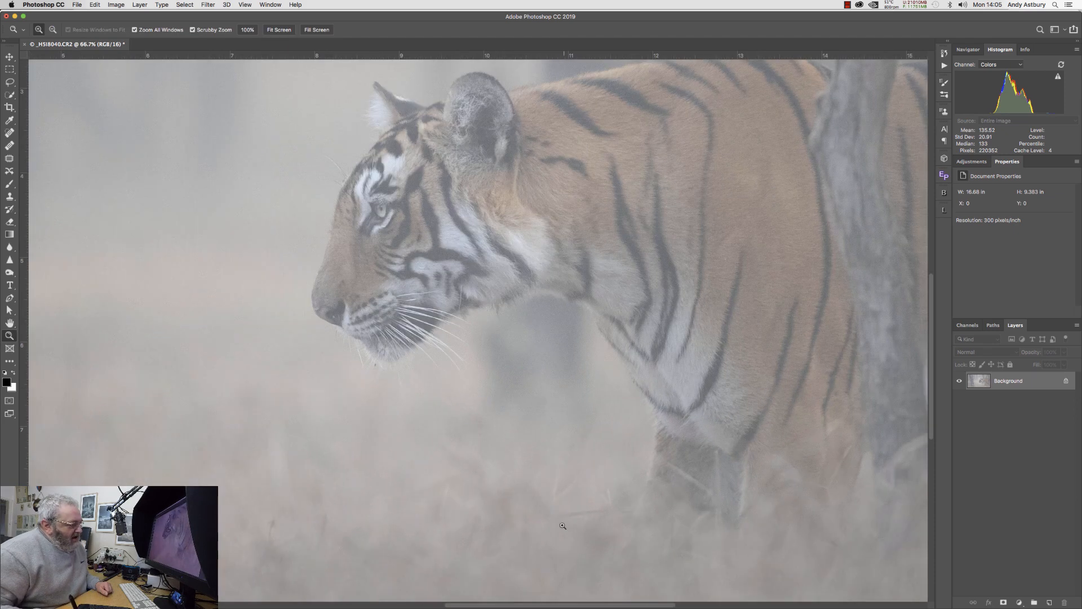
pyautogui.click(566, 522)
pyautogui.click(565, 522)
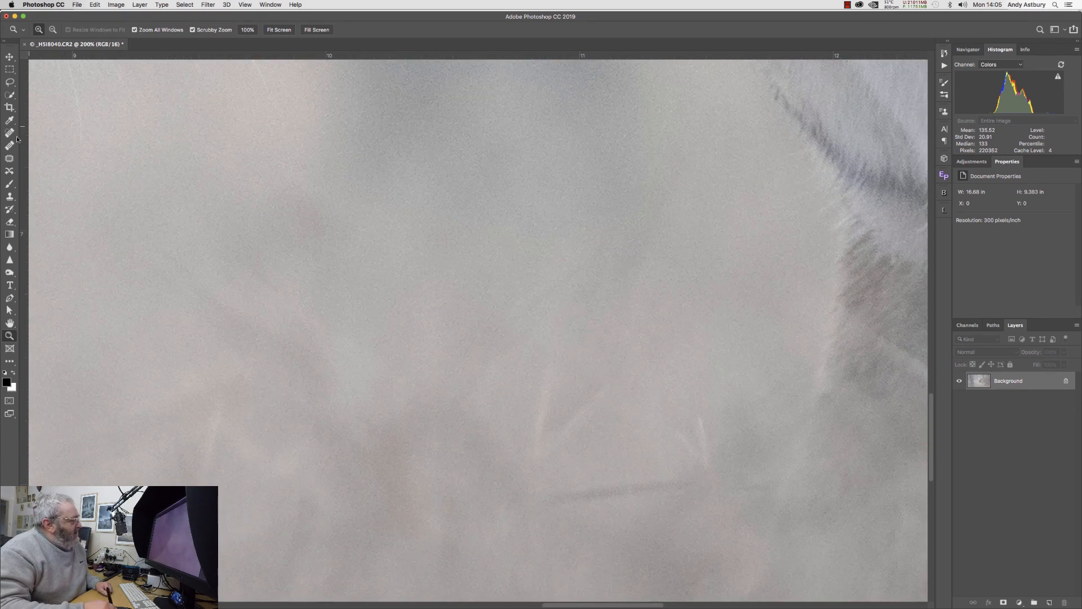
pyautogui.press('j')
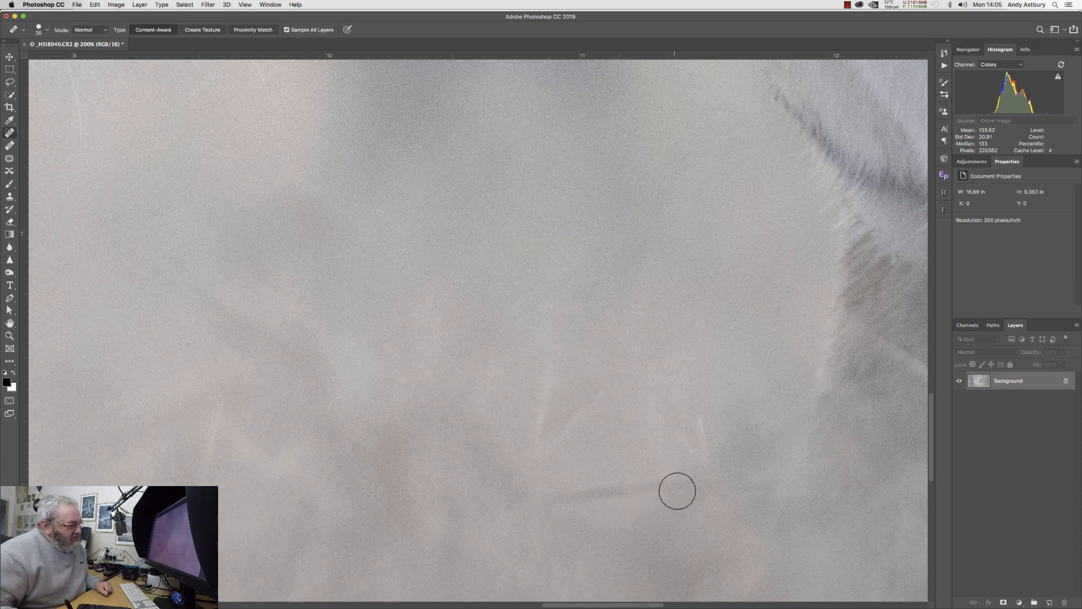
pyautogui.moveTo(678, 489)
pyautogui.mouseDown()
pyautogui.moveTo(603, 484)
pyautogui.moveTo(547, 504)
pyautogui.moveTo(623, 499)
pyautogui.mouseUp()
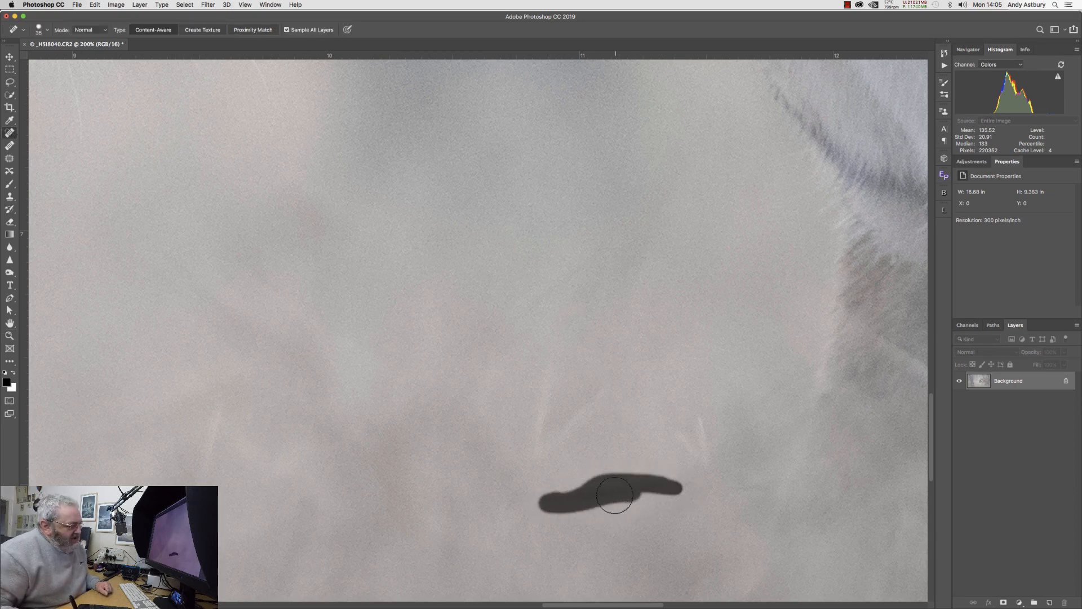
pyautogui.click(751, 491)
pyautogui.click(642, 481)
pyautogui.click(626, 486)
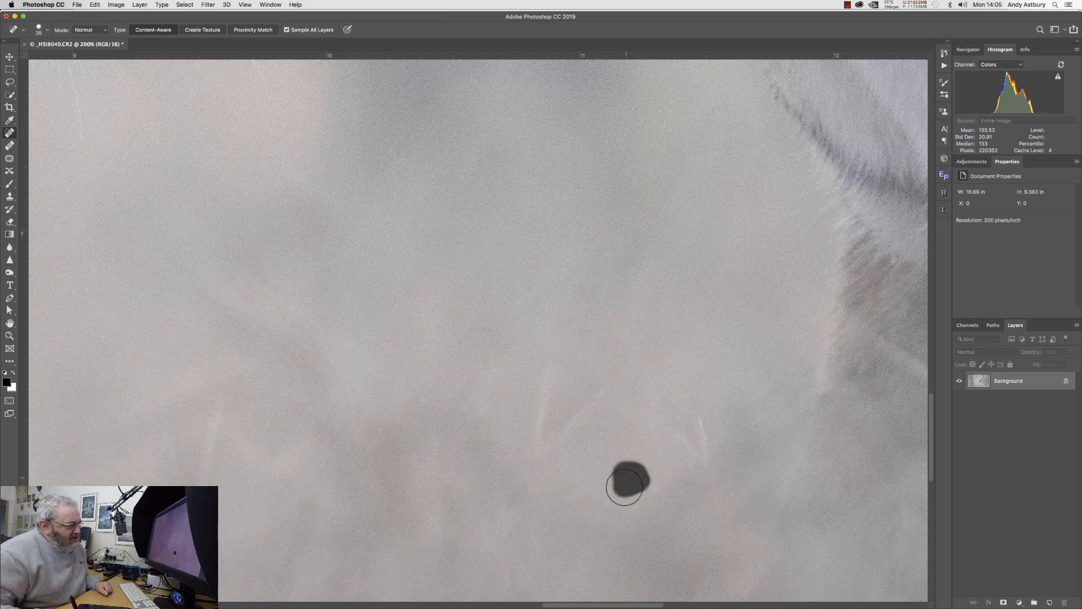
pyautogui.click(611, 483)
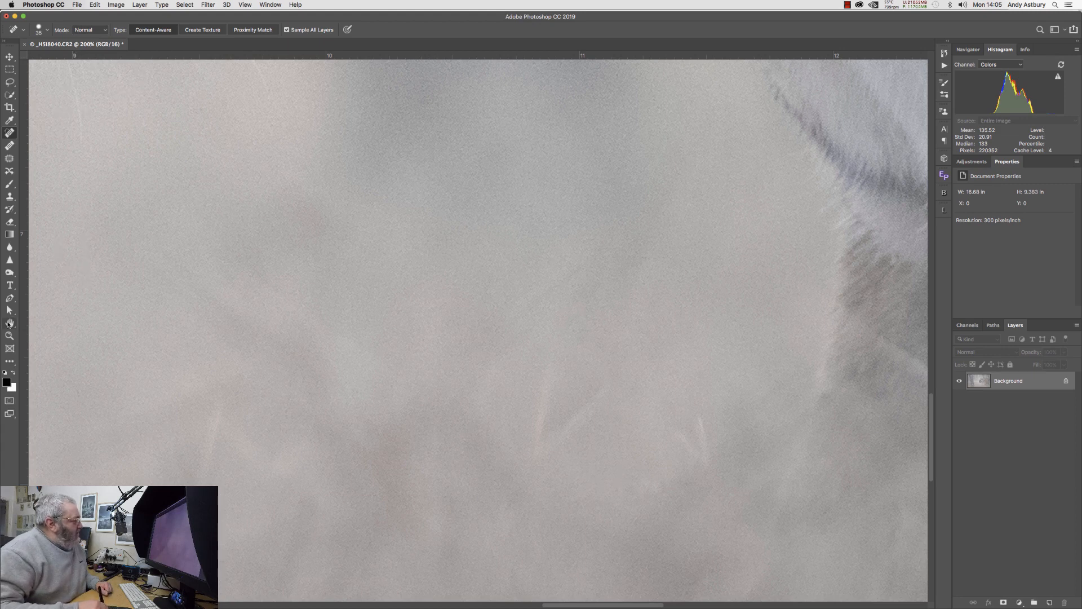
pyautogui.doubleClick(9, 323)
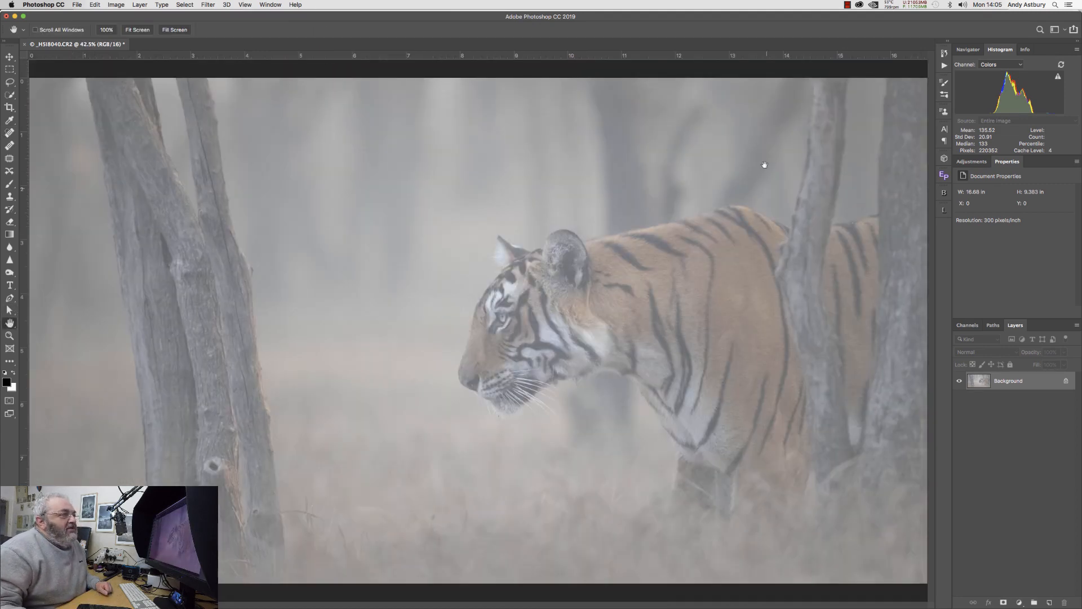
# Save the retouched tiger photo and switch back to Lightroom Classic.
pyautogui.click(77, 5)
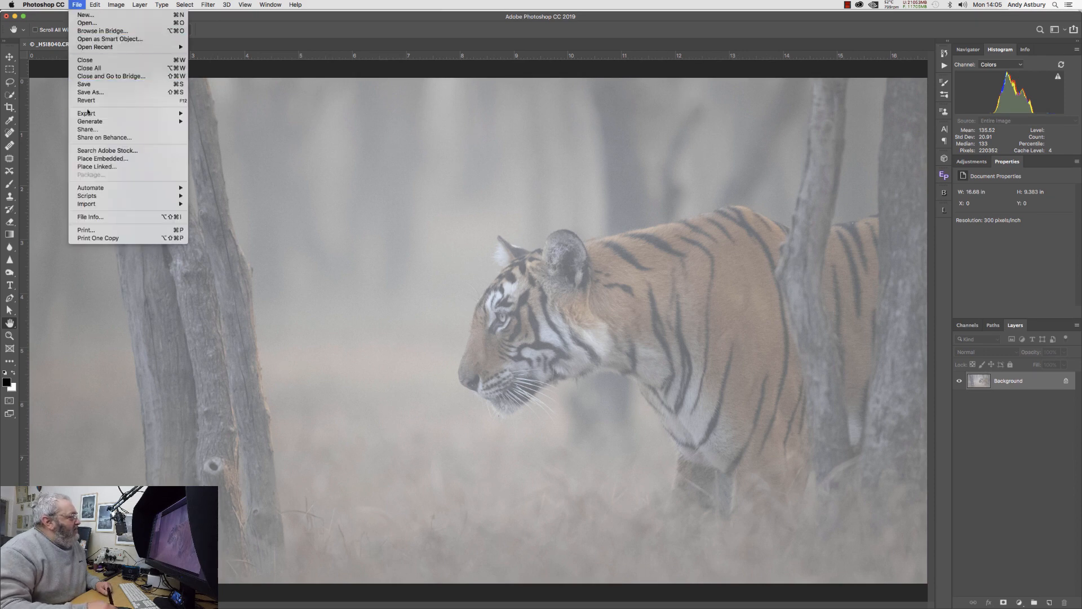
pyautogui.click(84, 85)
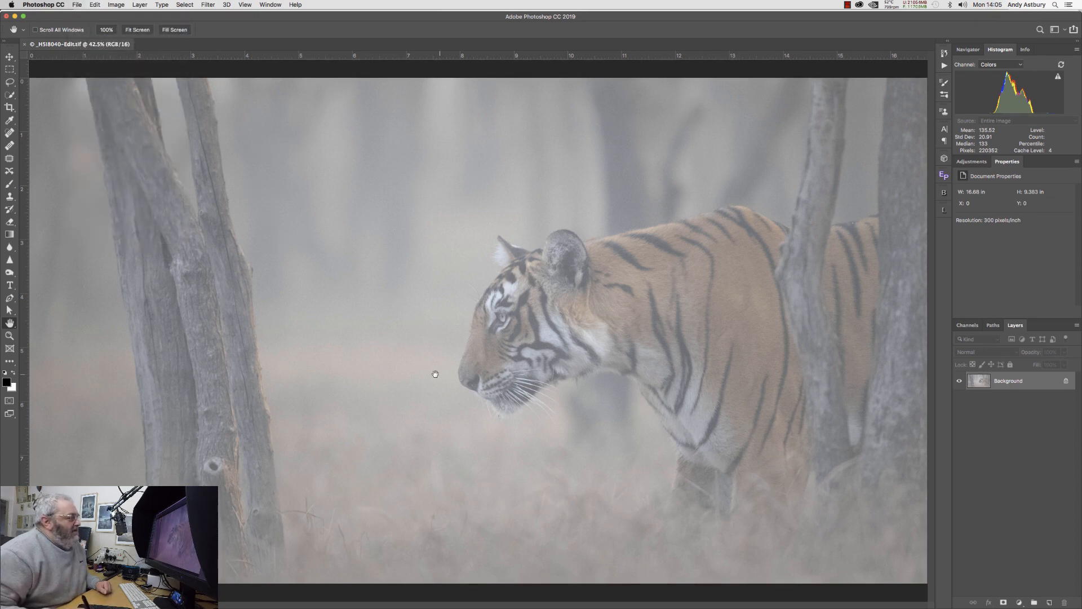
pyautogui.moveTo(364, 601)
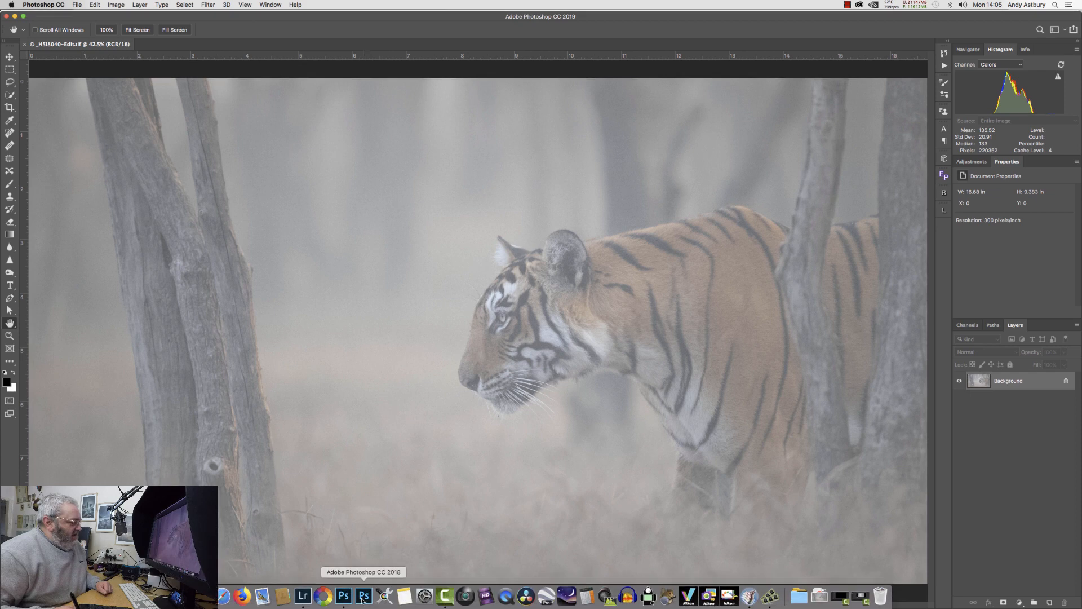
pyautogui.click(304, 597)
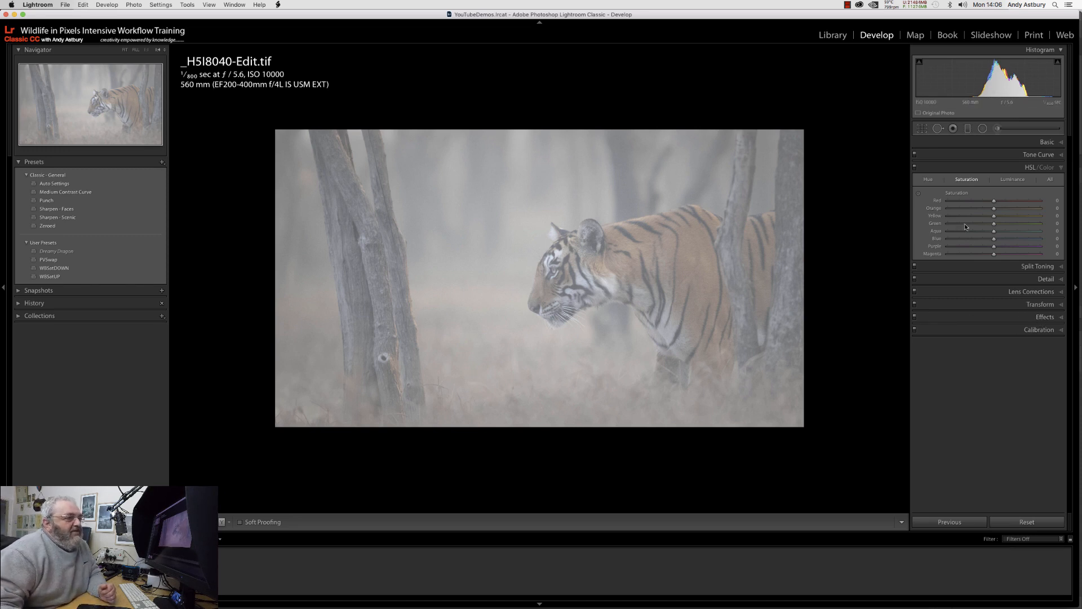
# Apply a post-crop vignette with an amount of -14 to the edited tiger photo and check it with Lights Out and full-screen previews.
pyautogui.click(1043, 317)
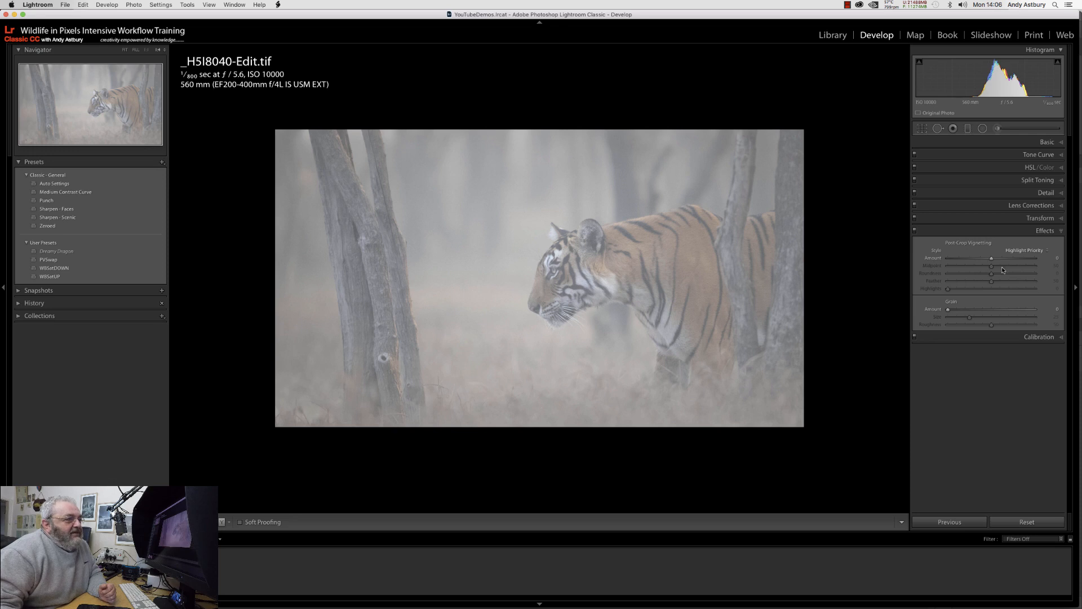
pyautogui.moveTo(992, 260); pyautogui.dragTo(986, 261)
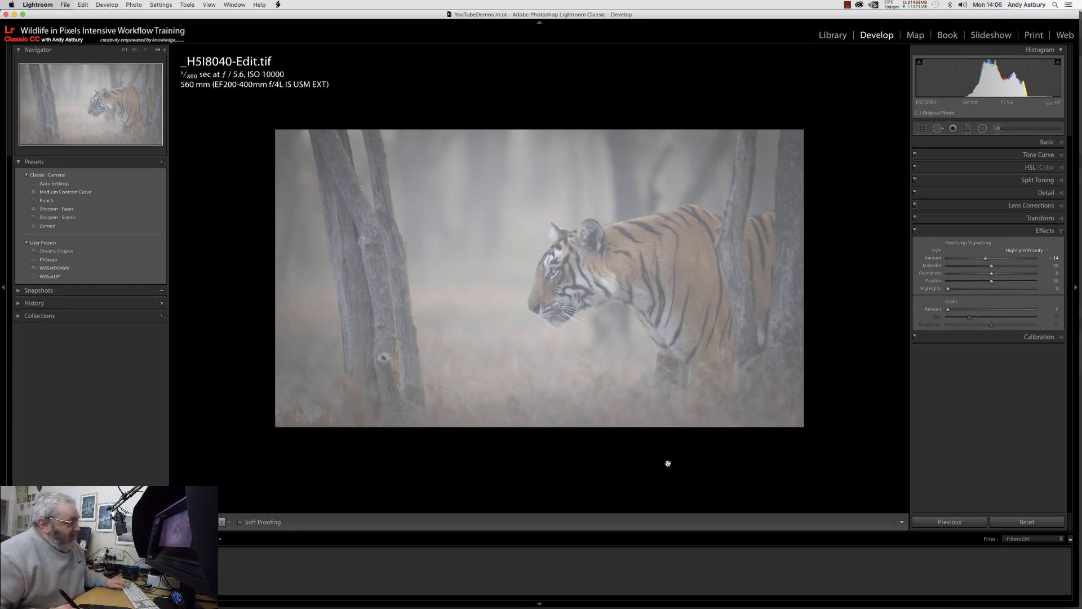
pyautogui.press('l')
pyautogui.press('l')
pyautogui.press('l')
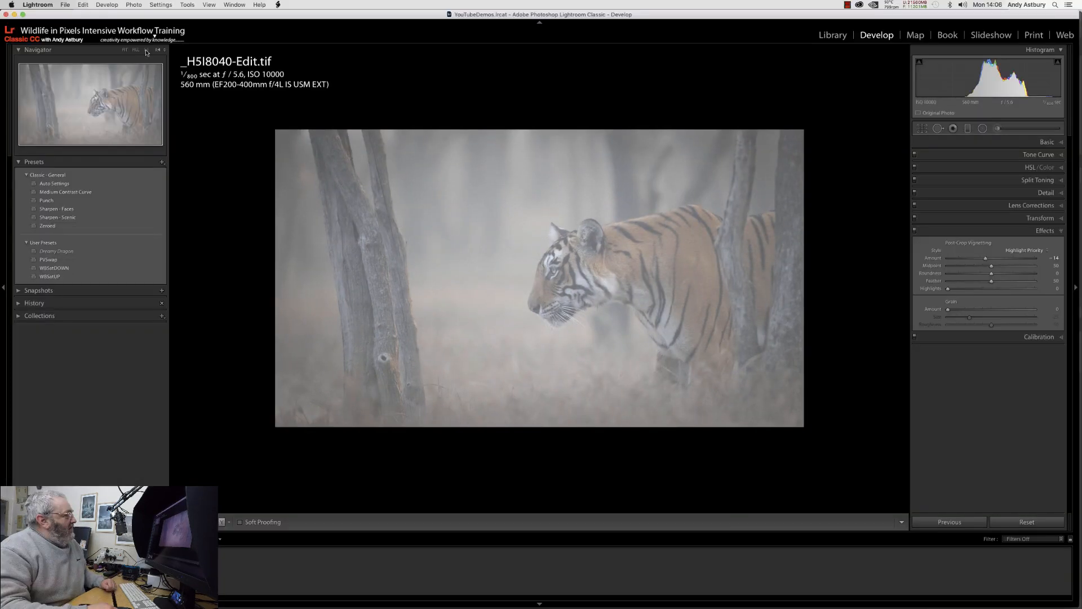
pyautogui.press('f')
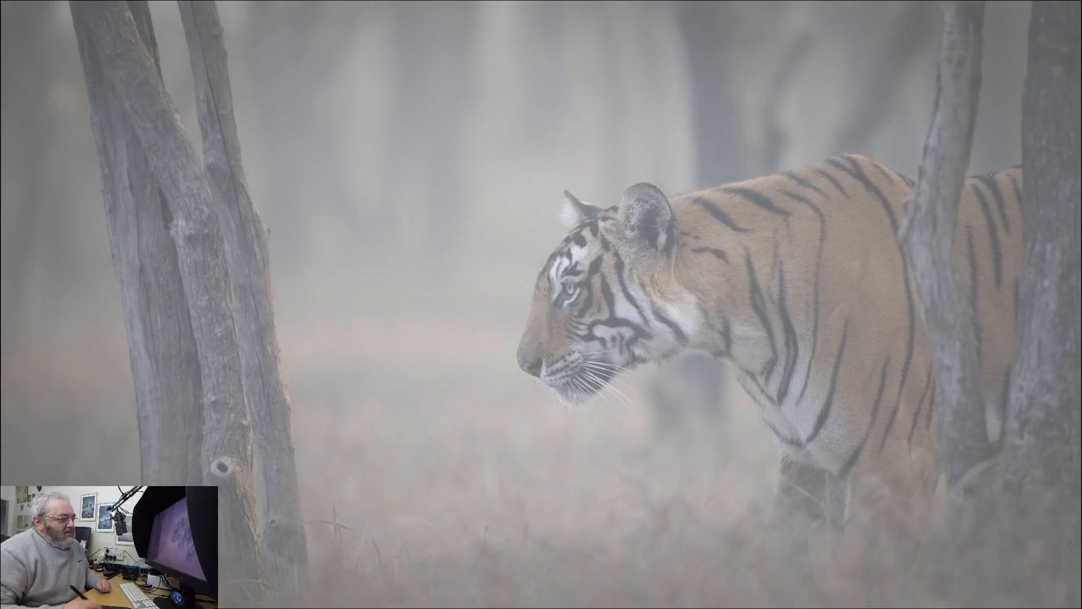